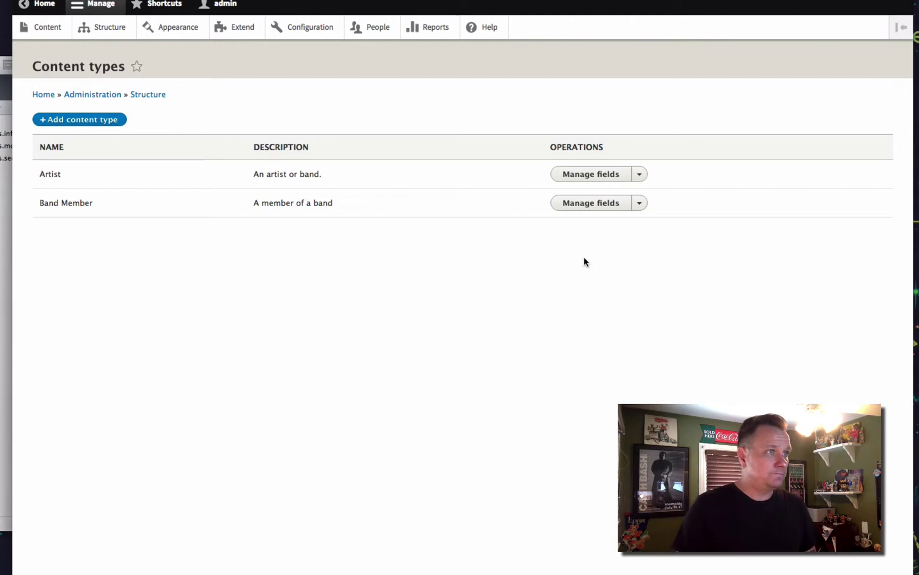
Step: Review the storage settings of the Artist content type's Band Members reference field and save them
left_click(603, 177)
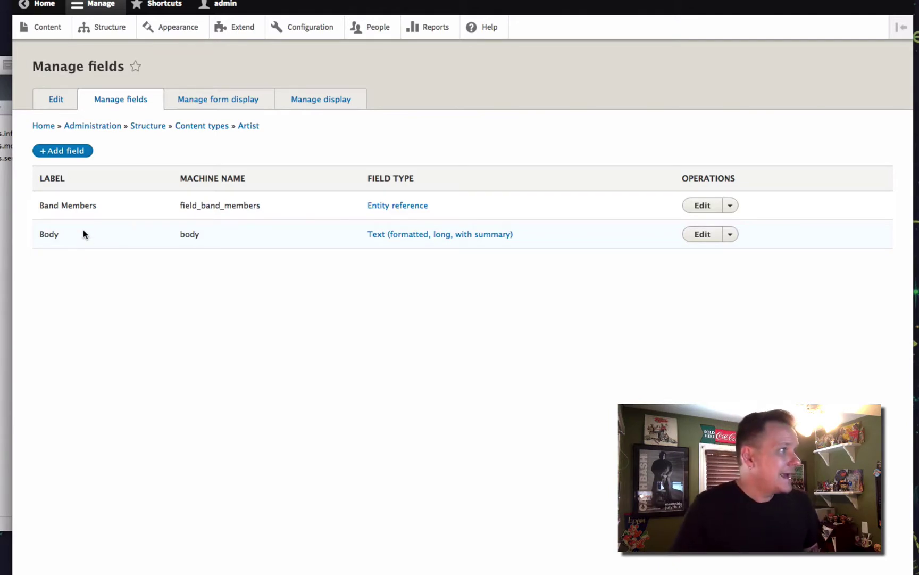
left_click(399, 210)
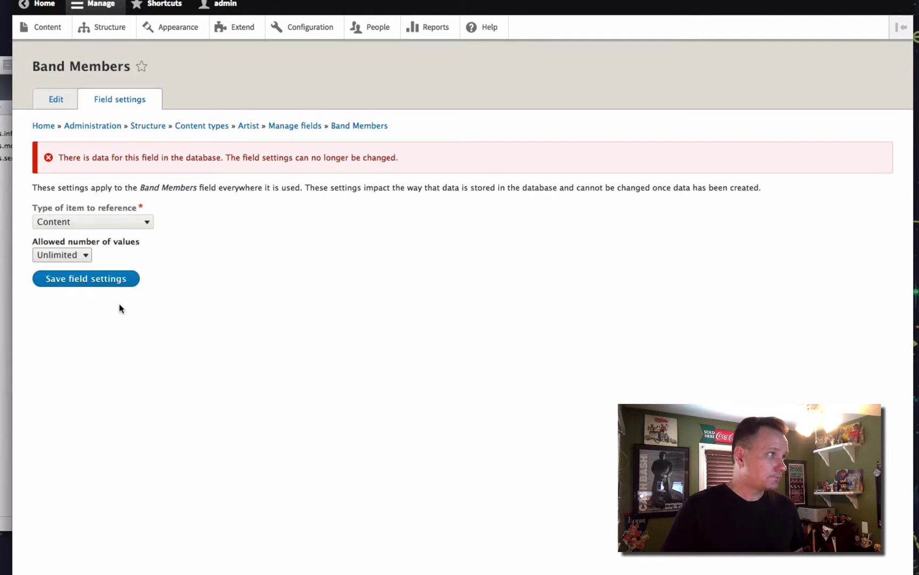
left_click(102, 282)
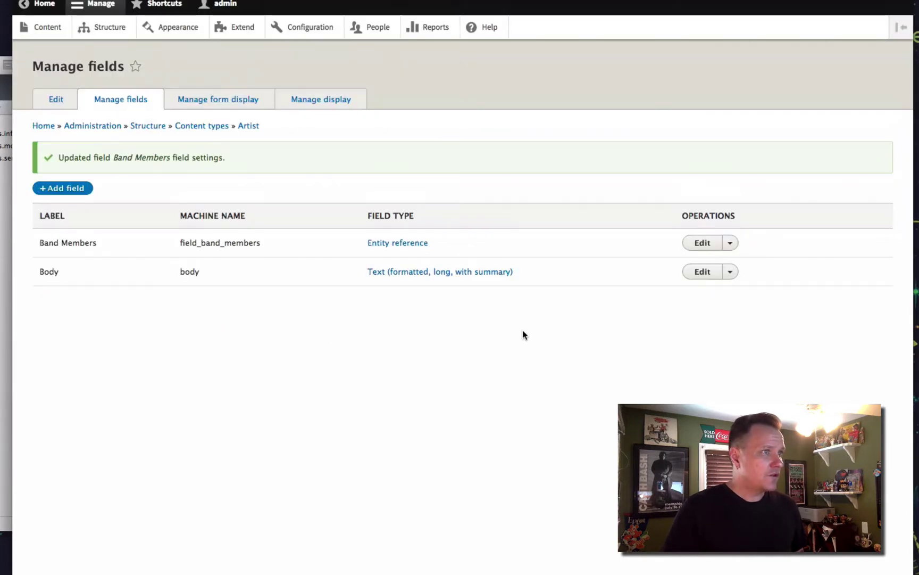
Step: Restrict the Artist's Band Members field to referencing the Band Member content type, and save the settings
left_click(738, 243)
left_click(724, 260)
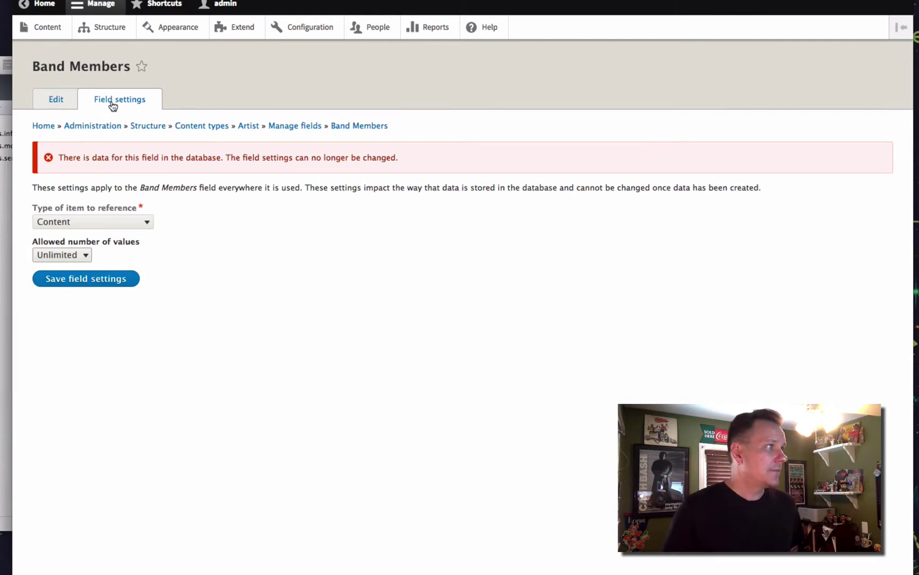
scroll(401, 331, "down", 3)
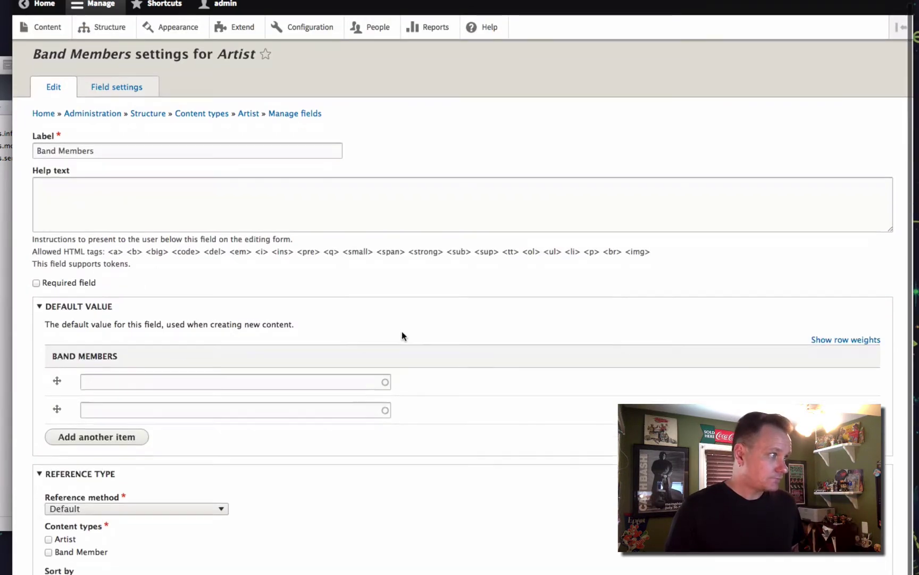
left_click(49, 511)
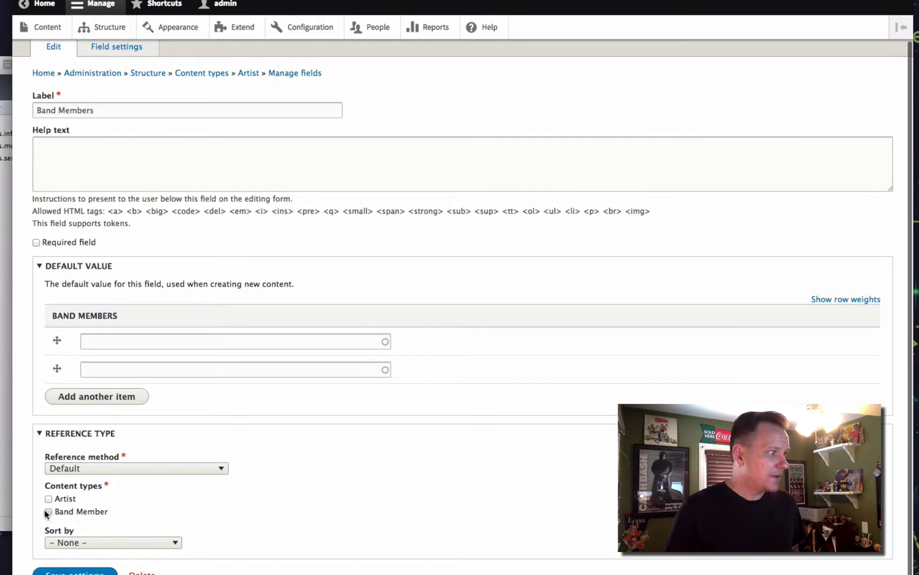
left_click(75, 571)
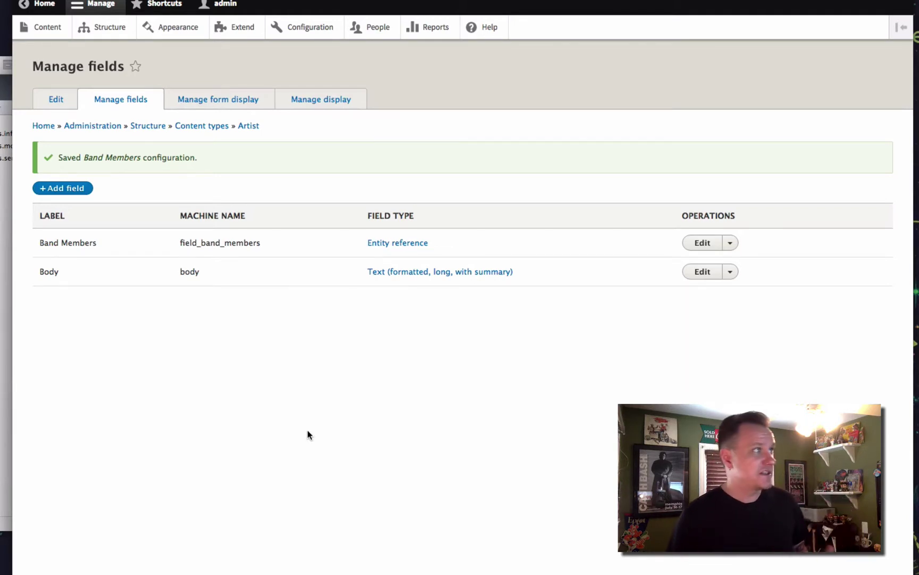
Step: Examine the fields defined for the Band Member content type
left_click(47, 26)
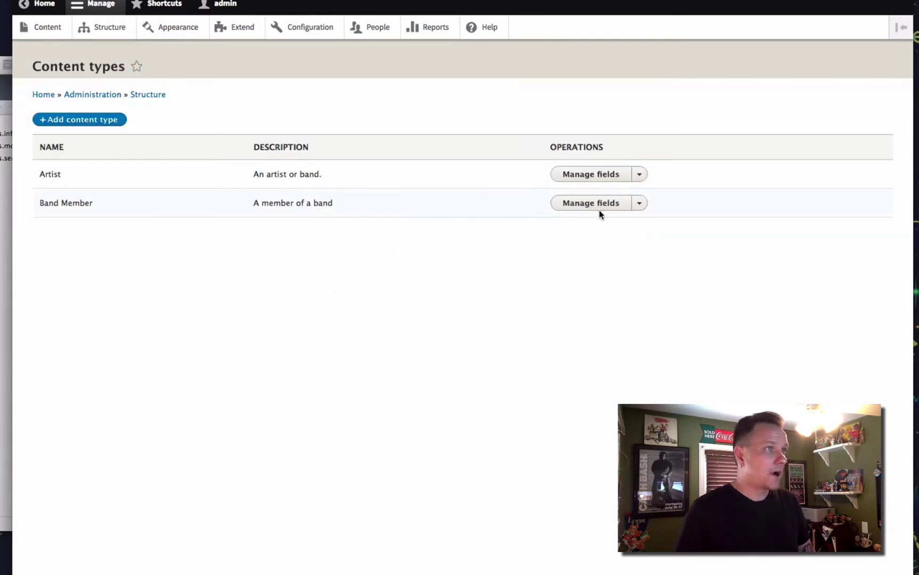
left_click(622, 207)
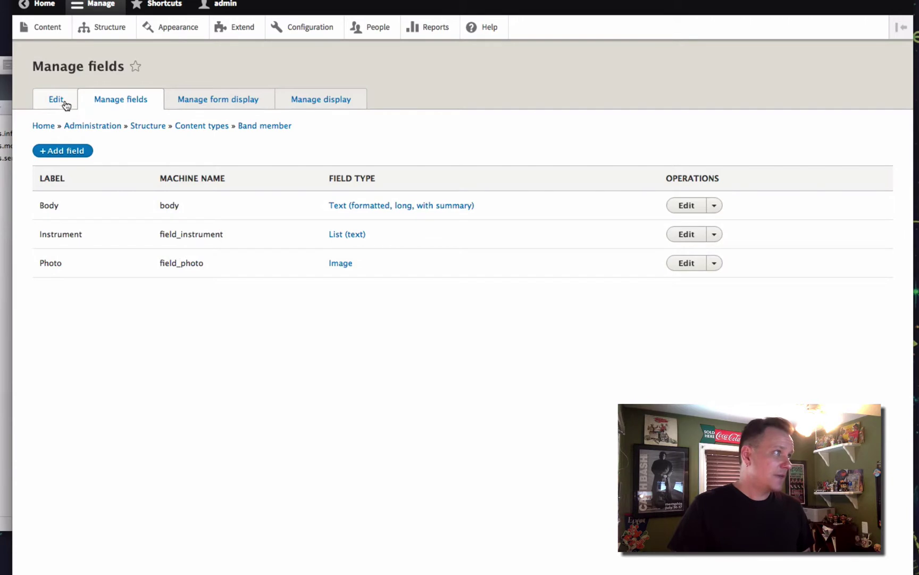
Step: Examine the band member references in the Led Zeppelin artist's edit form, and view the Robert Plant page
left_click(53, 5)
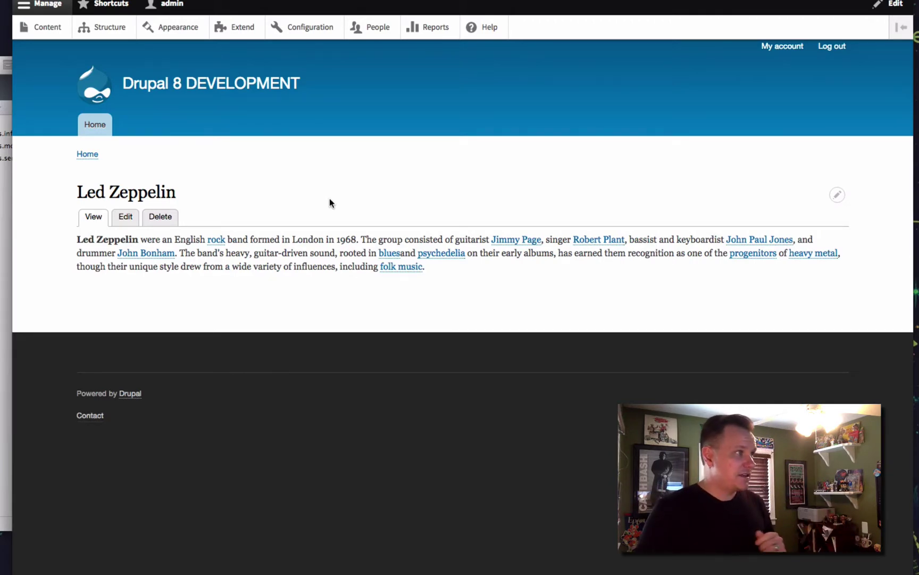
left_click(126, 217)
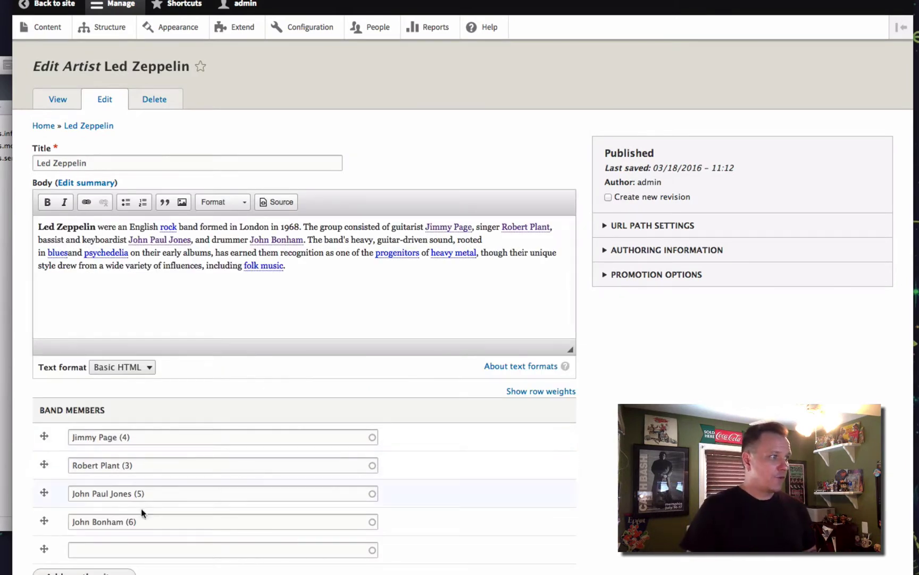
scroll(78, 260, "down", 1)
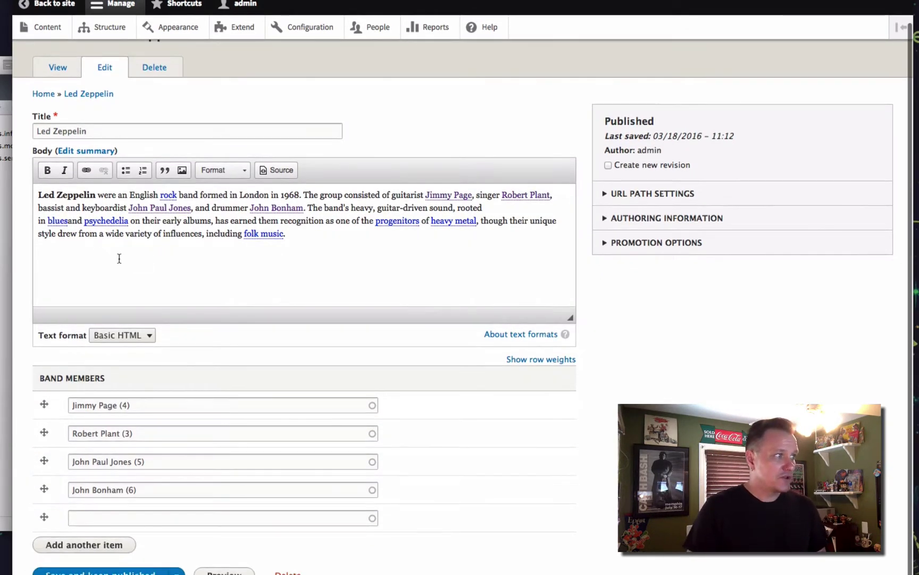
scroll(157, 393, "up", 1)
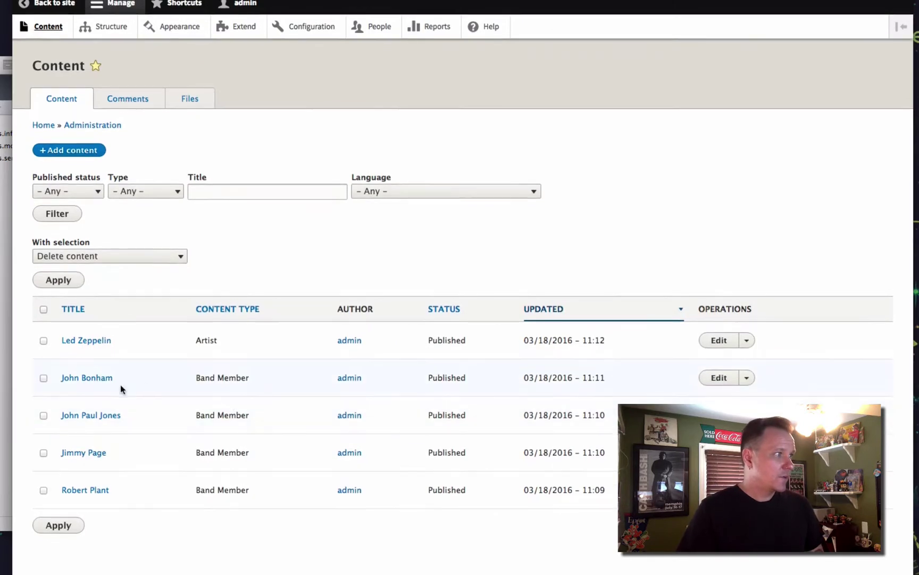
left_click(86, 496)
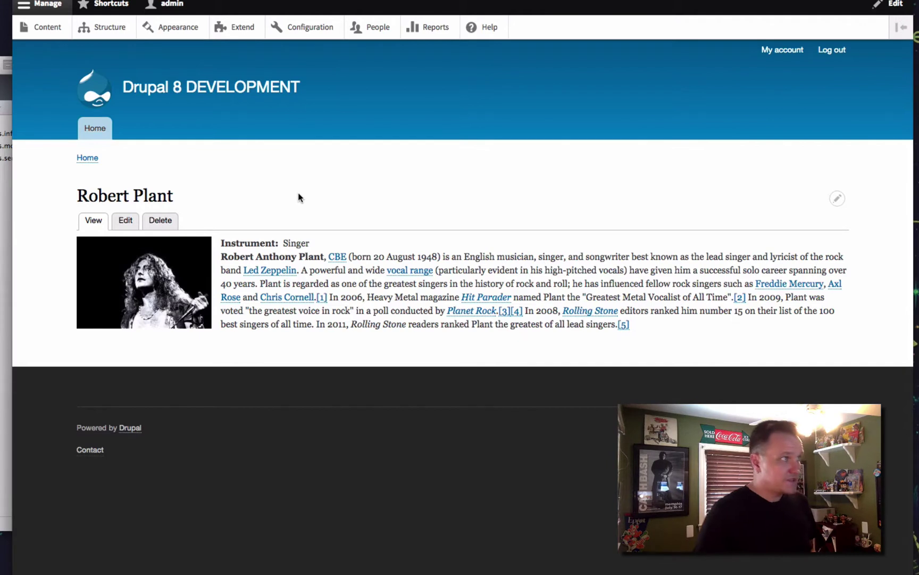
scroll(305, 190, "down", 1)
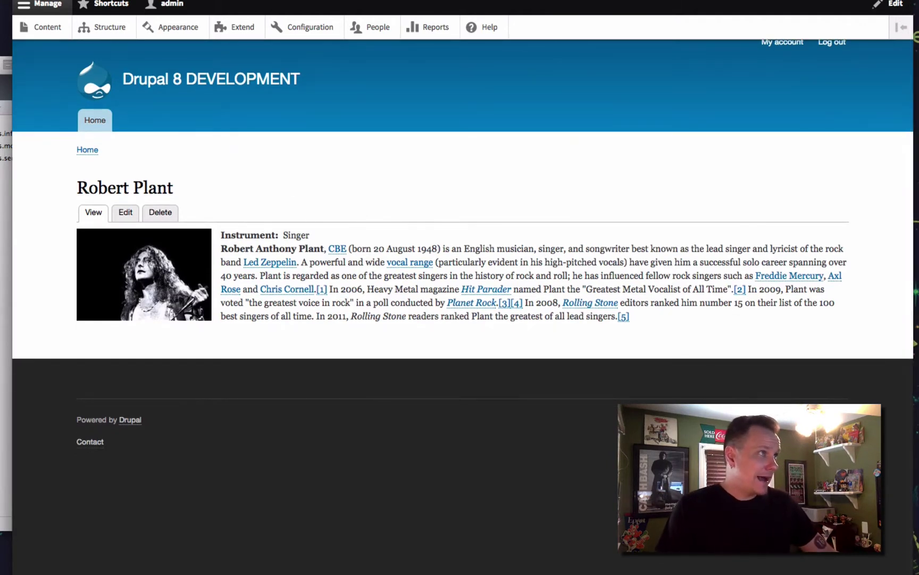
Step: Enable the Band Members field in the Artist's default display with the Label format, and save
key("ctrl+Tab")
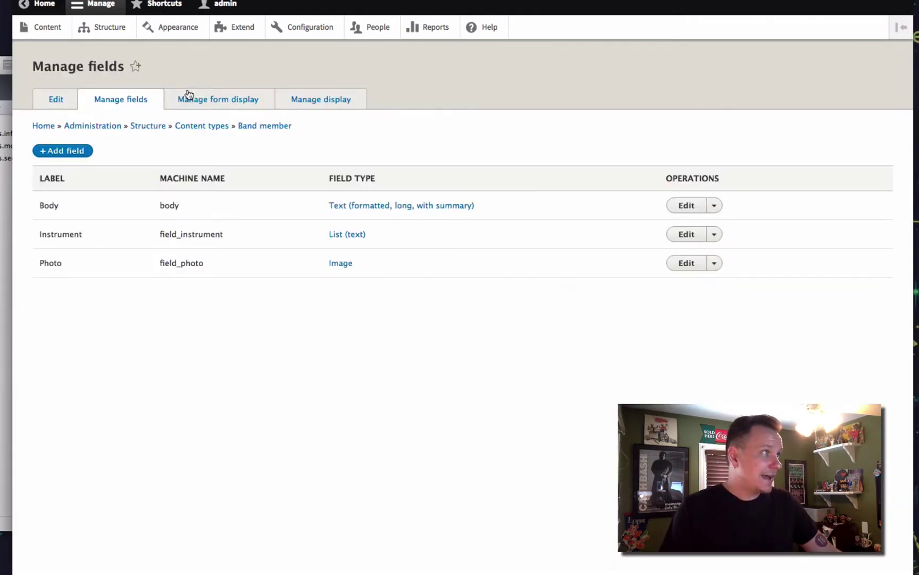
left_click(122, 32)
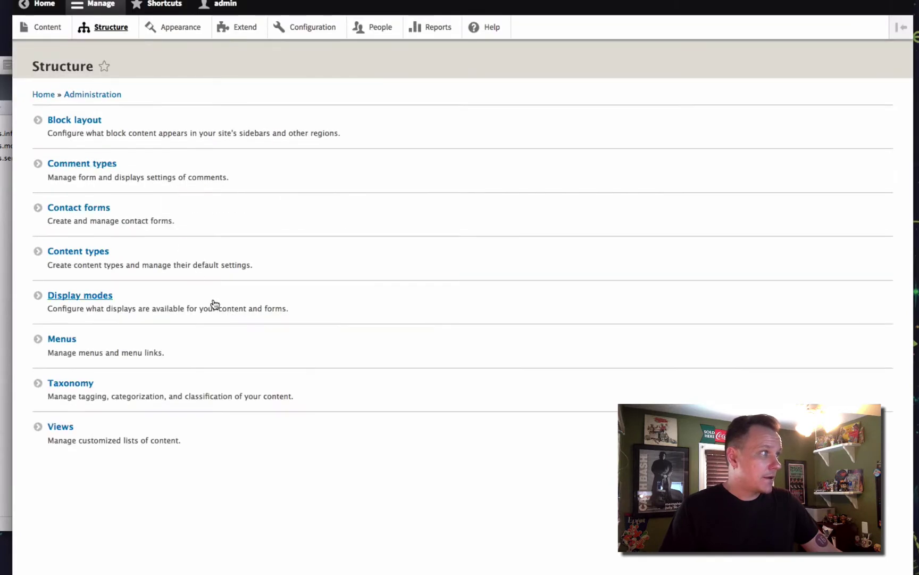
left_click(64, 264)
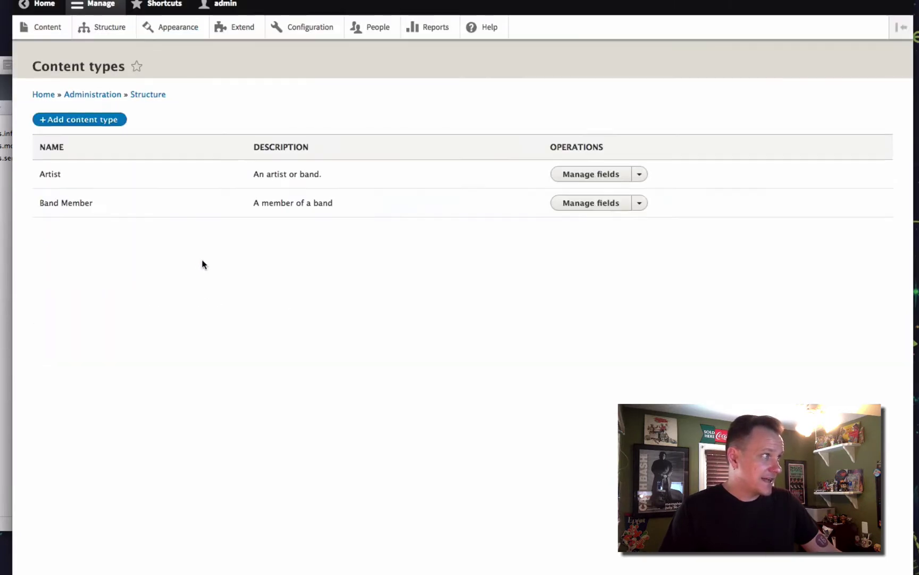
left_click(639, 176)
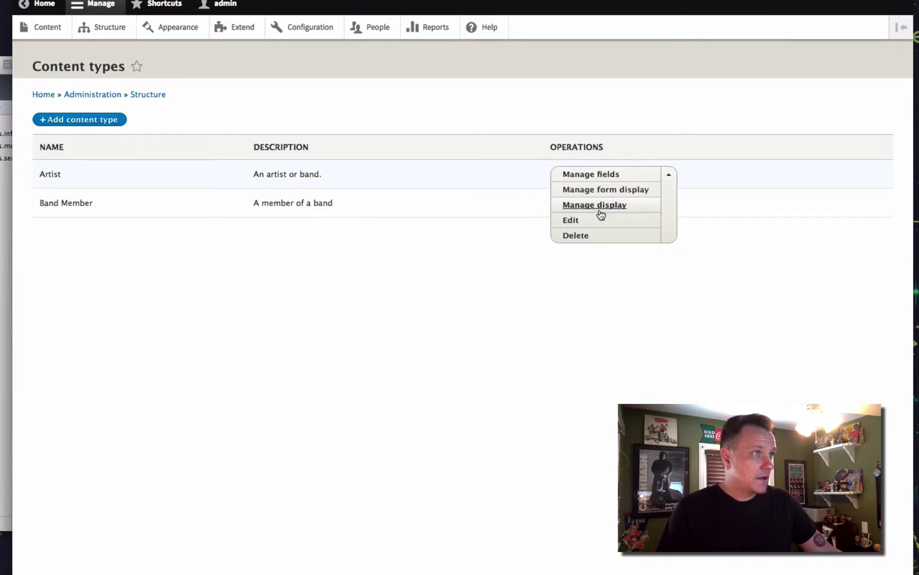
left_click_drag(44, 351, 41, 298)
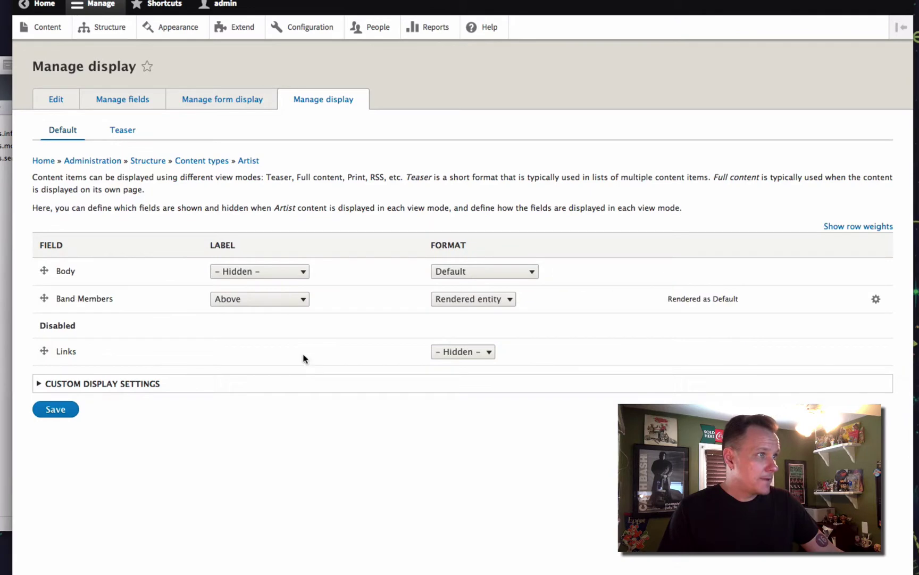
left_click(455, 298)
left_click(452, 321)
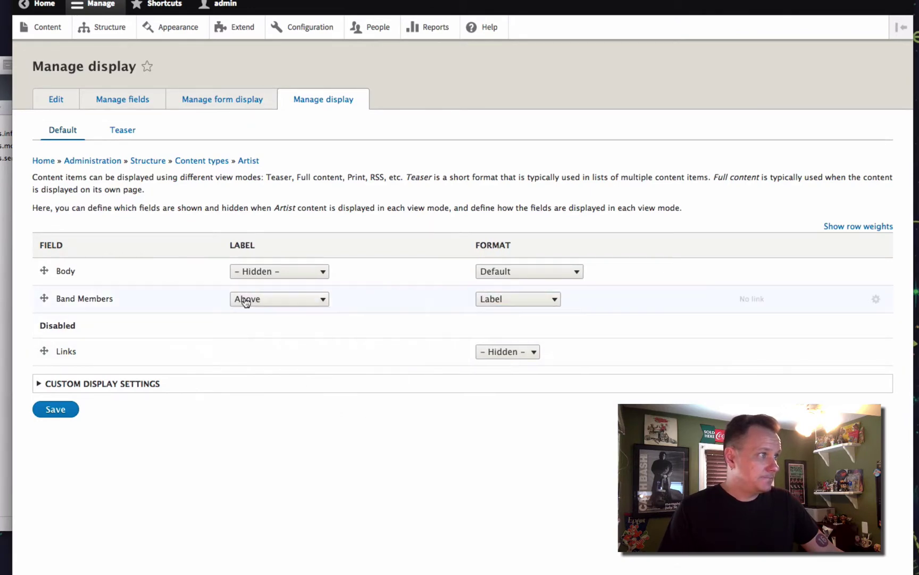
left_click(59, 413)
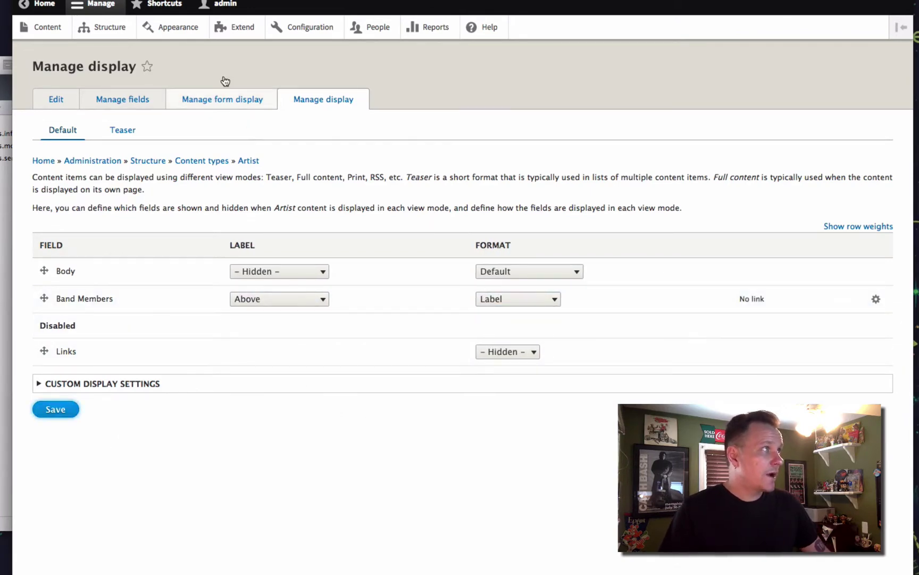
Step: Check how the Band Members field is rendered on the Led Zeppelin page
key("ctrl+Tab")
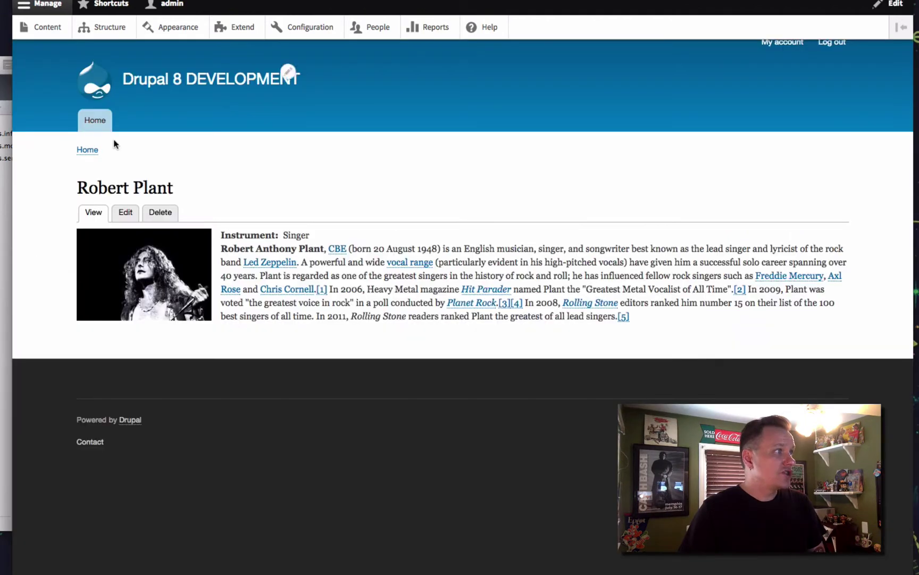
left_click(52, 32)
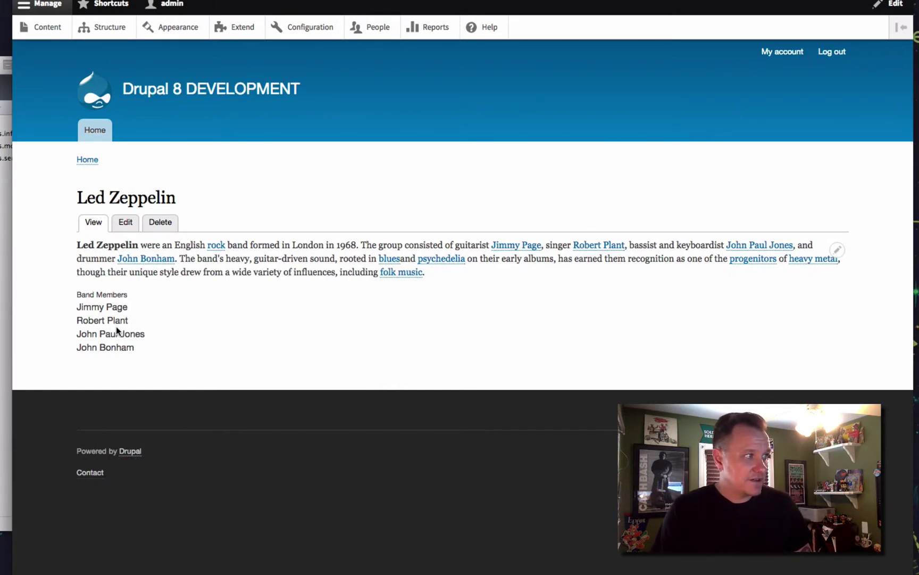
scroll(115, 330, "down", 1)
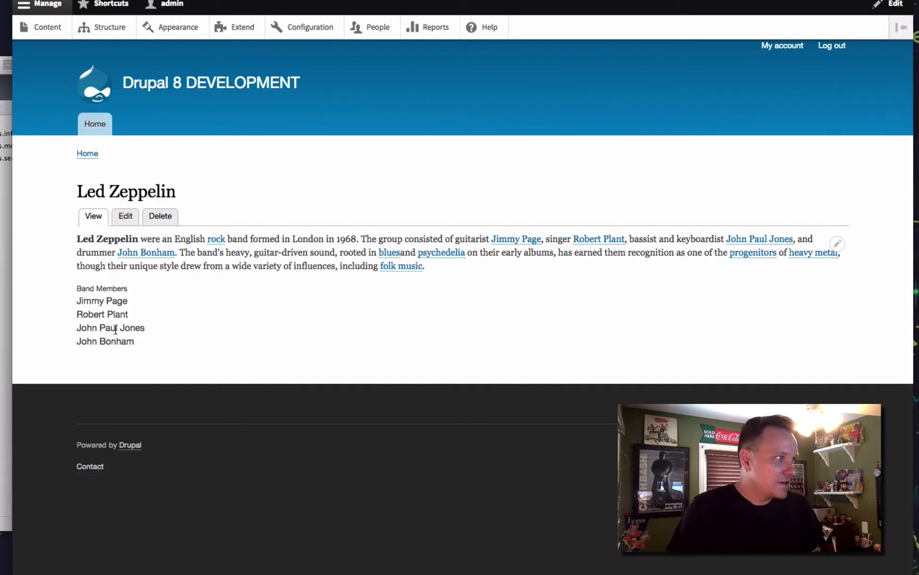
left_click_drag(83, 301, 147, 347)
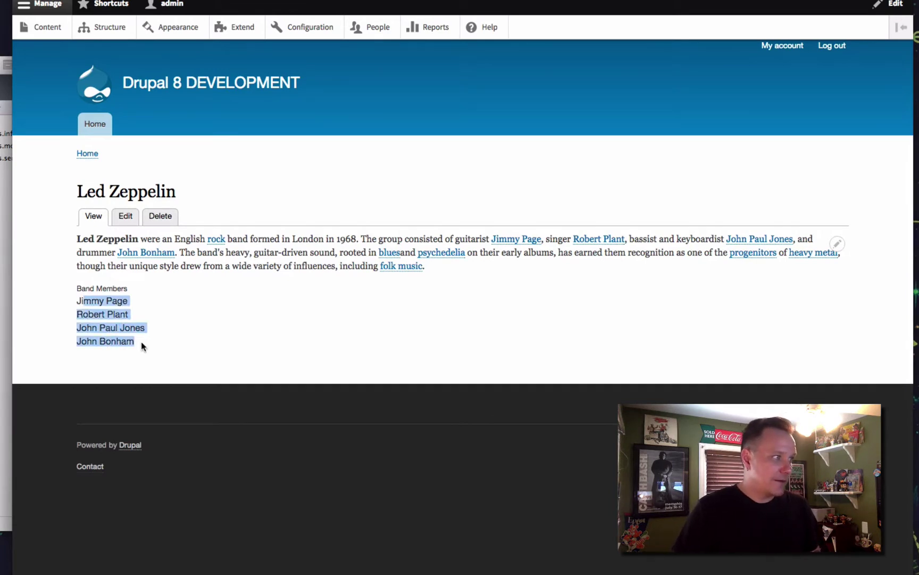
left_click(142, 343)
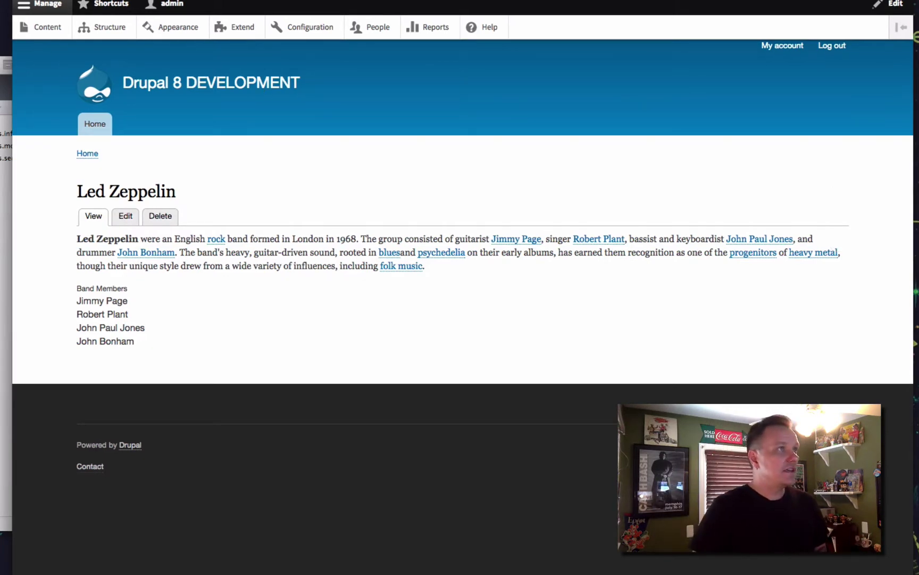
Step: Disable the Band Members field in the Artist's default display and save the settings
key("ctrl+Tab")
left_click(505, 342)
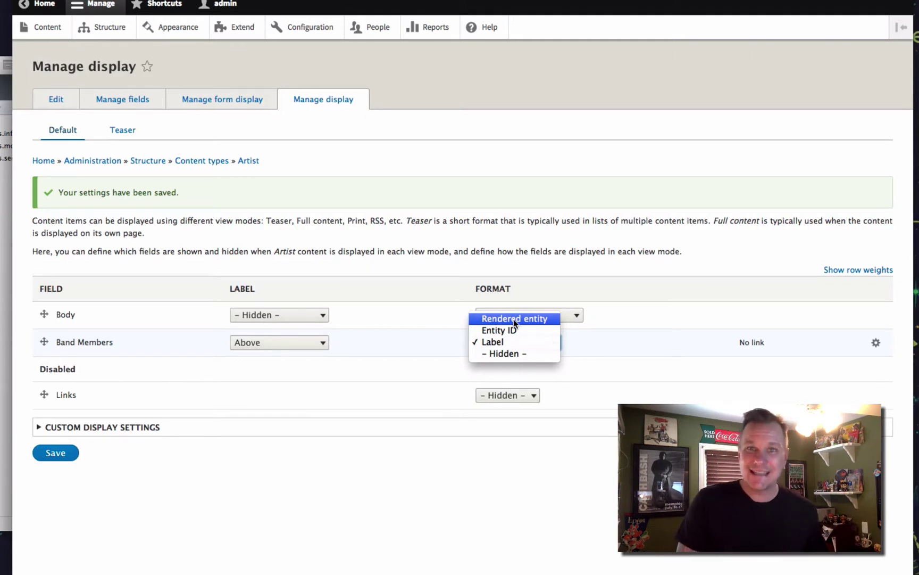
left_click(180, 528)
left_click_drag(44, 342, 43, 396)
left_click(50, 452)
Step: Reload the Led Zeppelin page to check it without the band members list
key("ctrl+Tab")
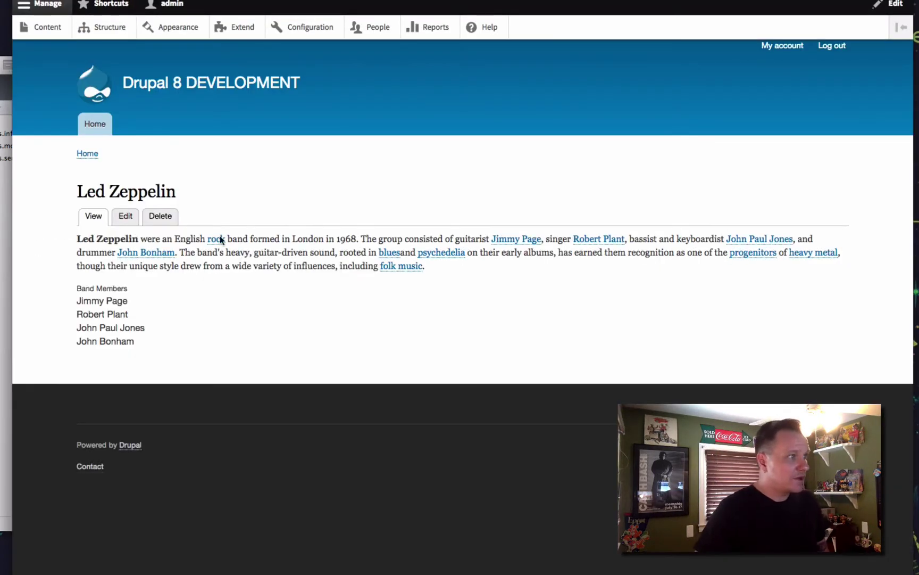
key("super+r")
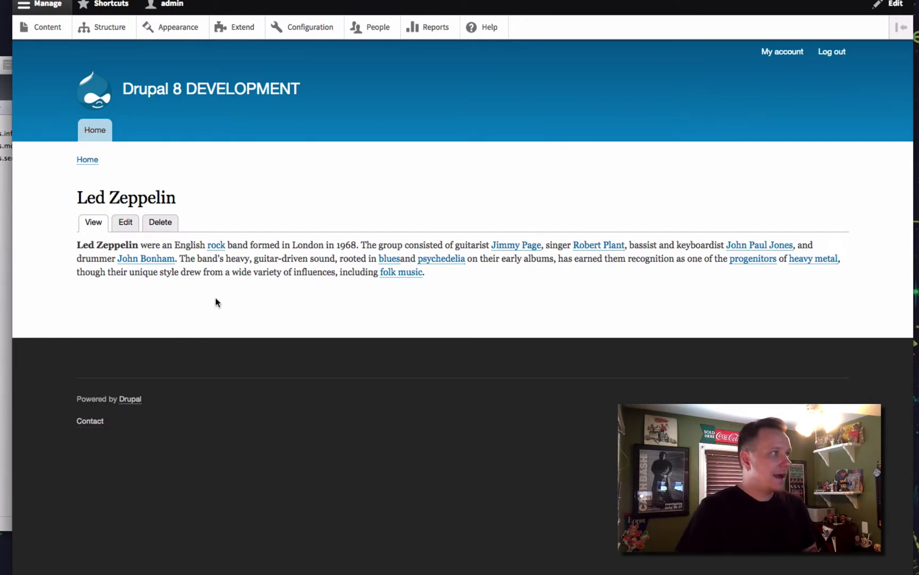
scroll(218, 288, "down", 1)
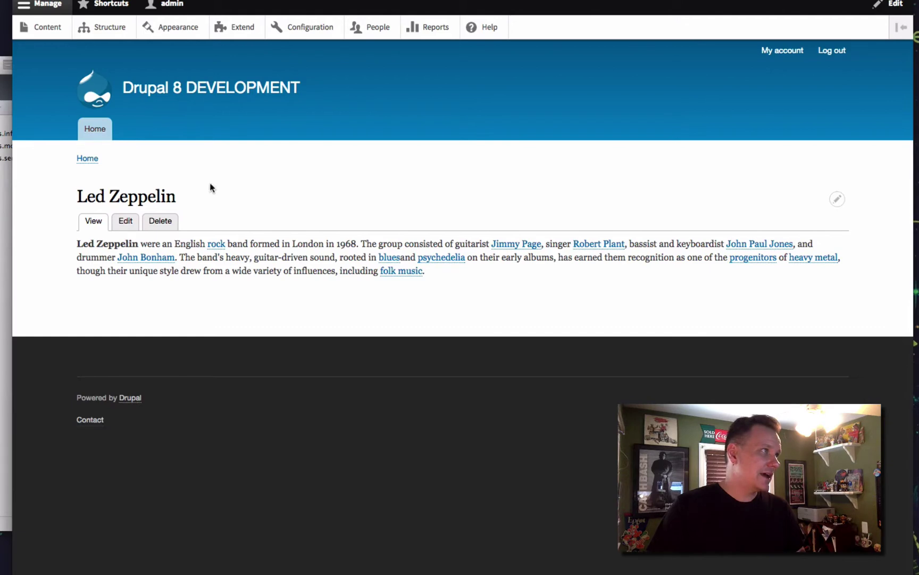
Step: Create a view named "Arists" that shows content of type Artist, and add a Block display to it
left_click(100, 32)
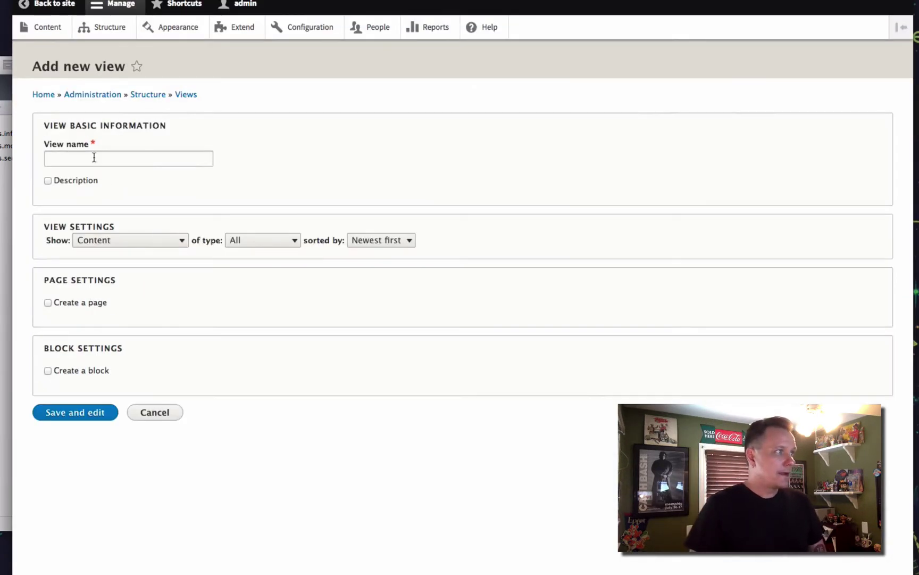
left_click(93, 157)
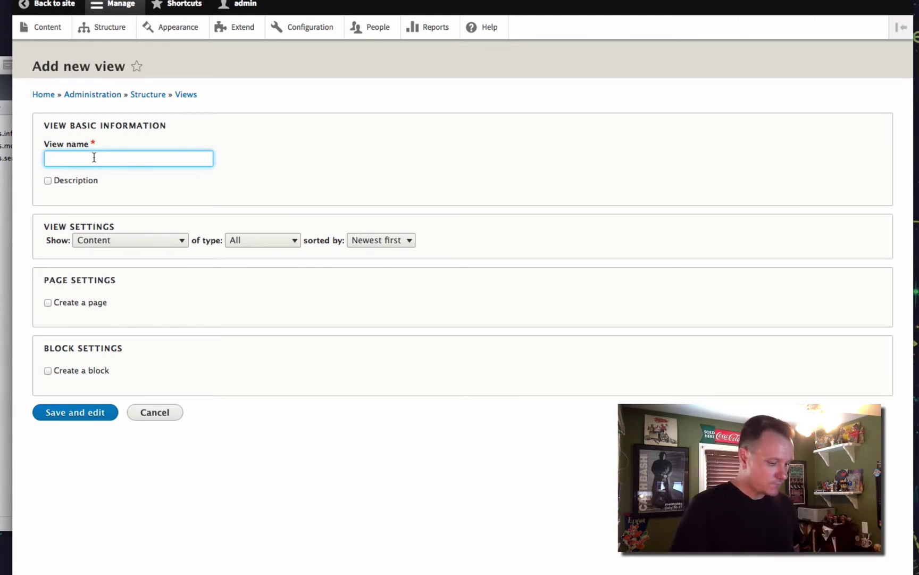
type("rist")
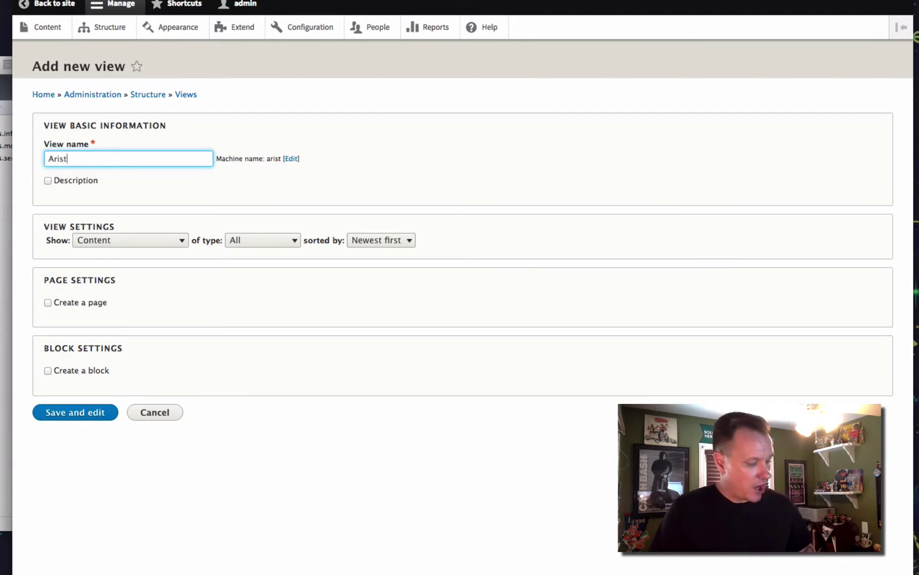
type("s")
left_click(238, 244)
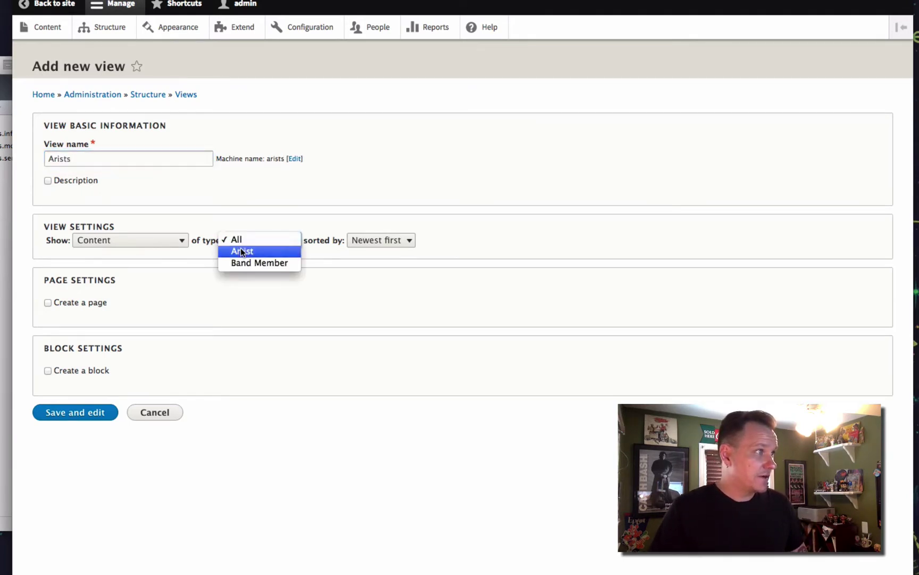
left_click(241, 249)
left_click(82, 414)
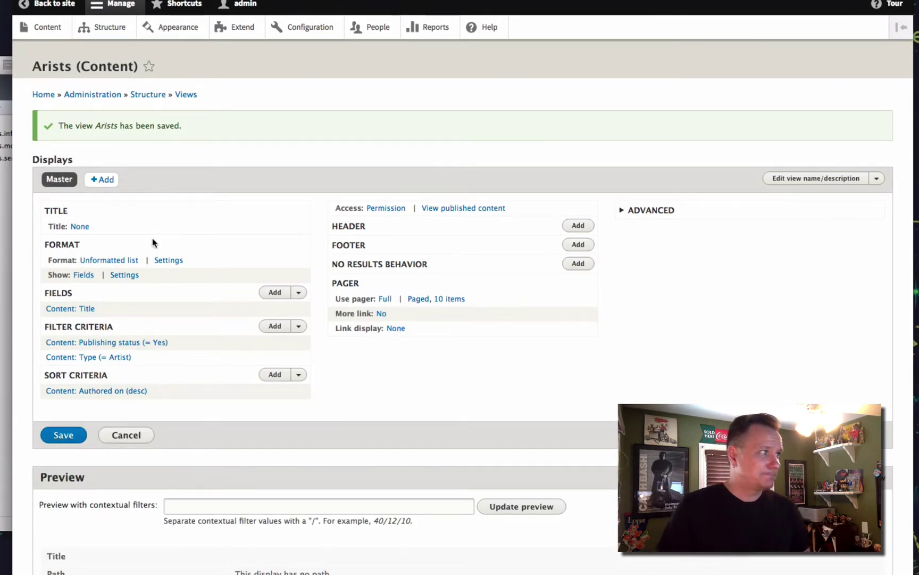
left_click(101, 179)
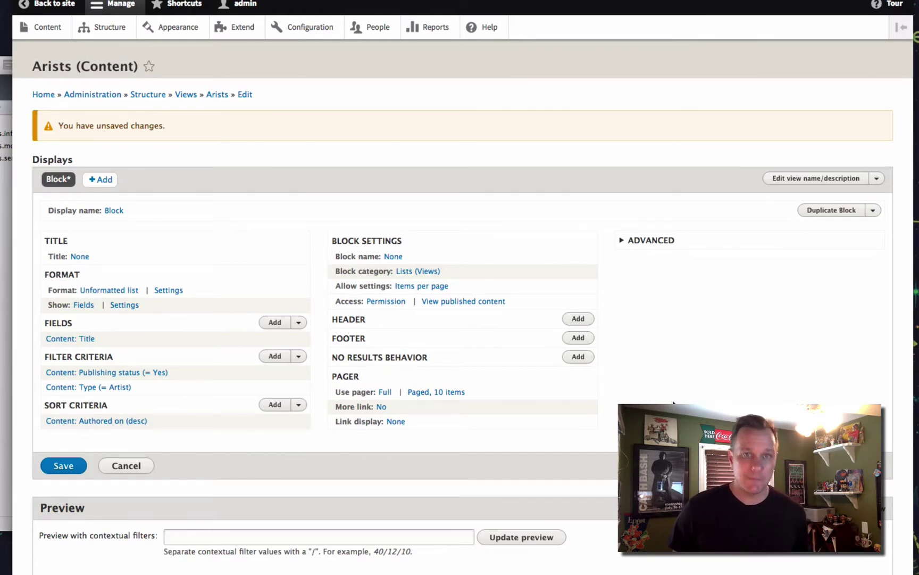
Step: Add the Node ID contextual filter from the Content category to all displays of the view
left_click(669, 244)
left_click(866, 259)
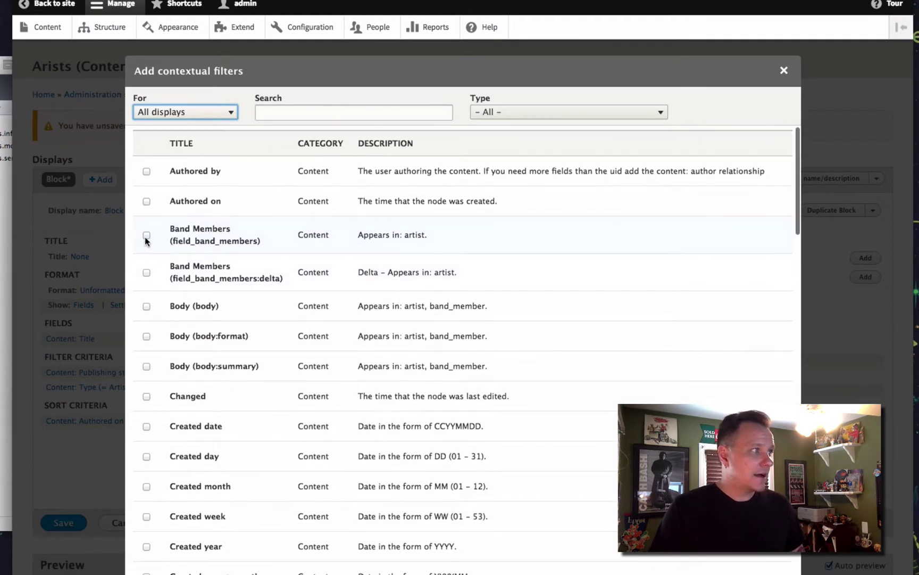
left_click(303, 114)
type("node id")
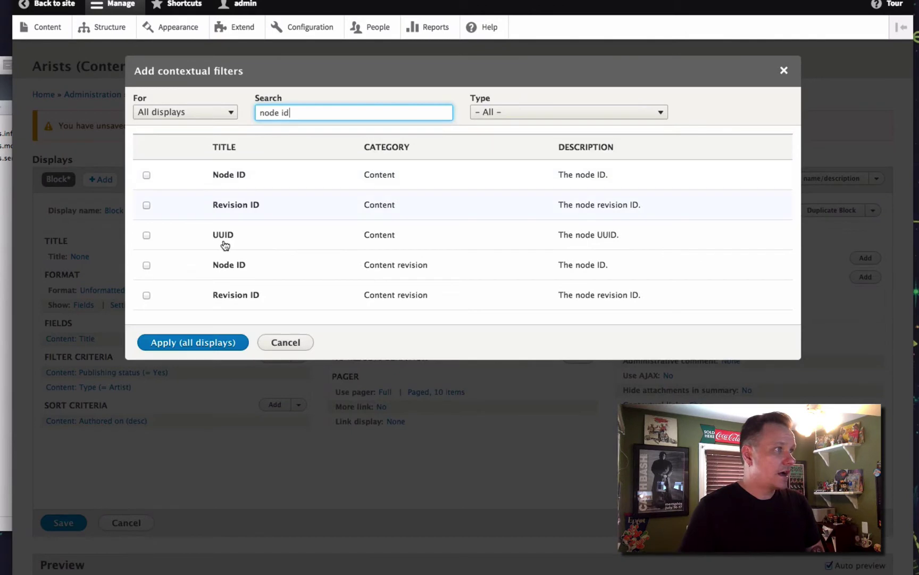
left_click(153, 184)
left_click(147, 175)
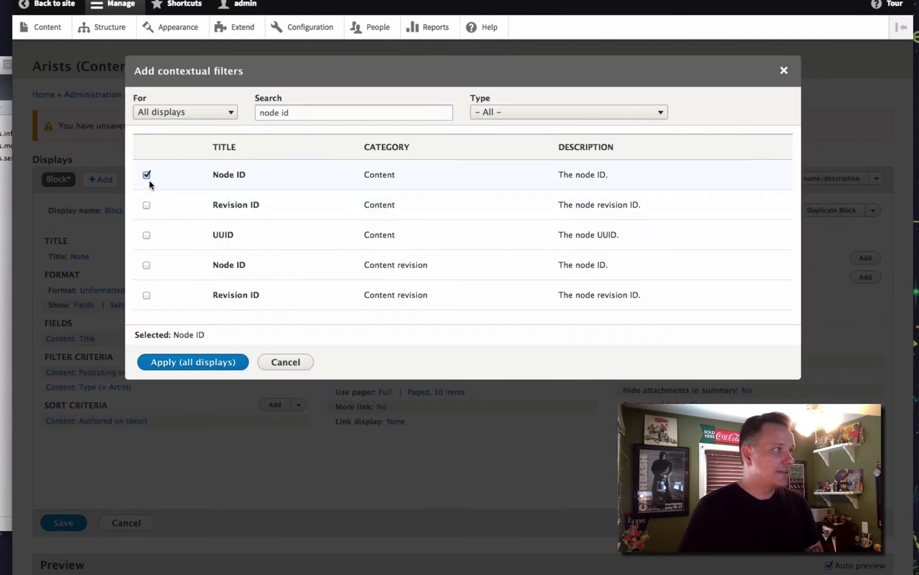
left_click(205, 363)
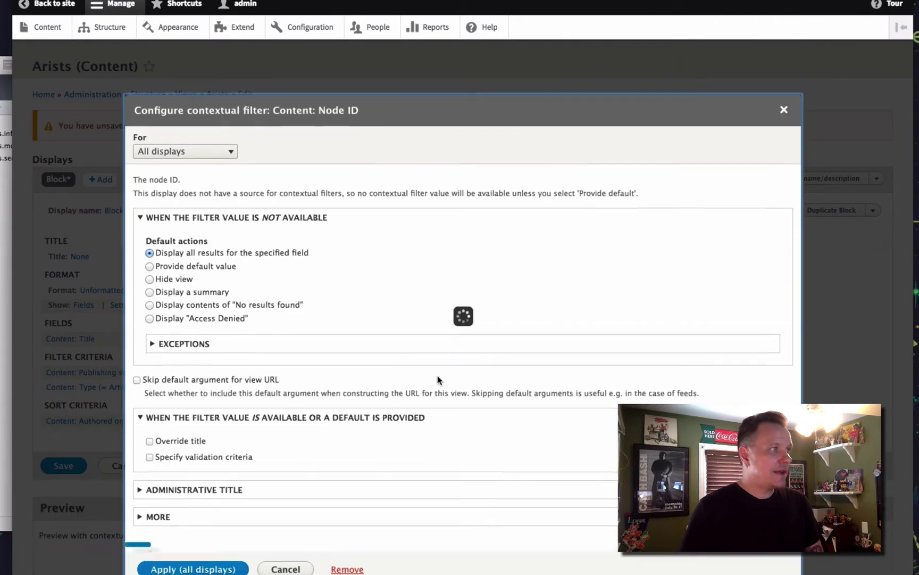
Step: Make the Node ID filter provide Content ID from URL as its default value, and save the view
left_click(150, 266)
left_click(202, 292)
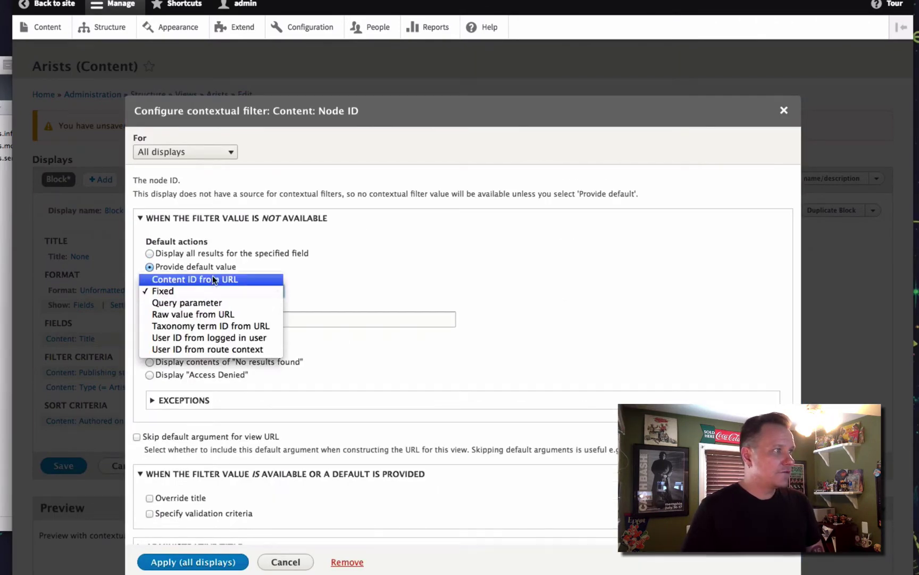
left_click(213, 277)
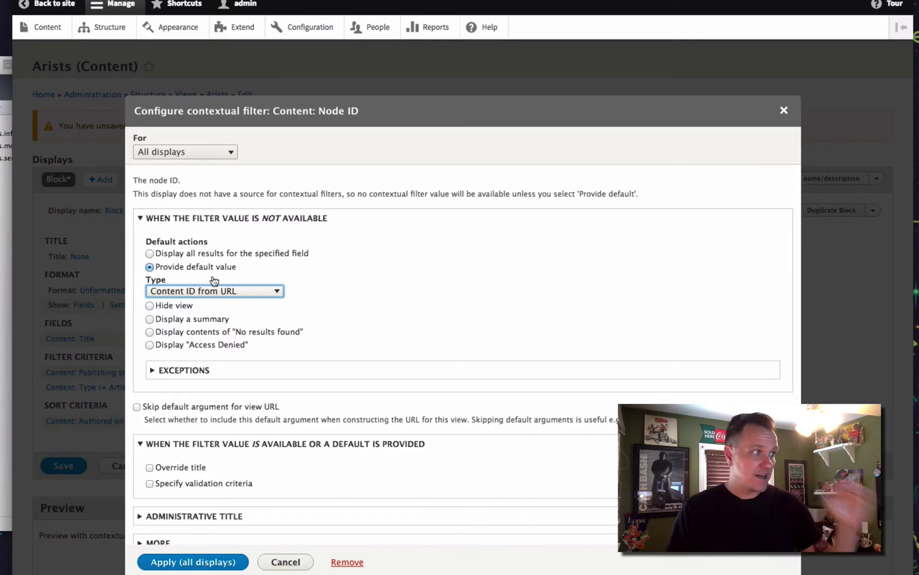
left_click(213, 561)
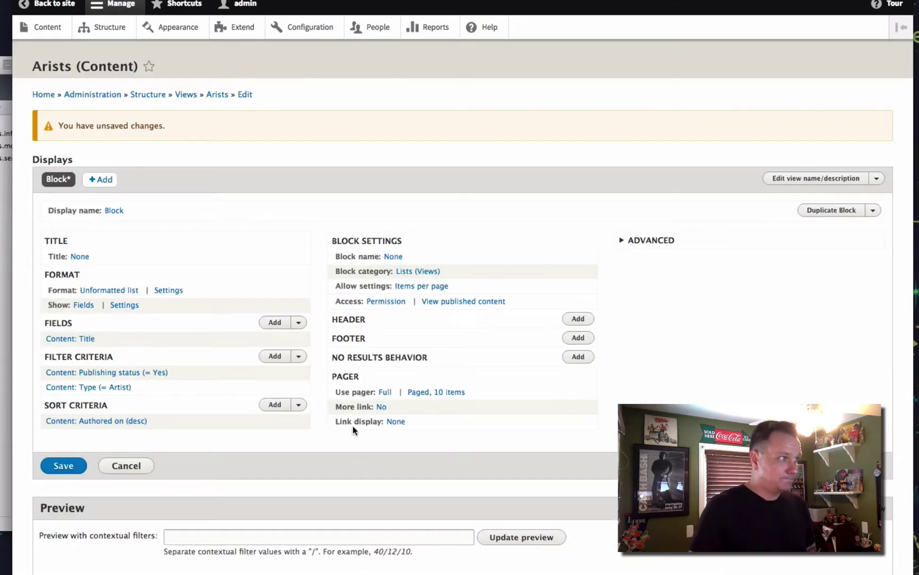
left_click(85, 475)
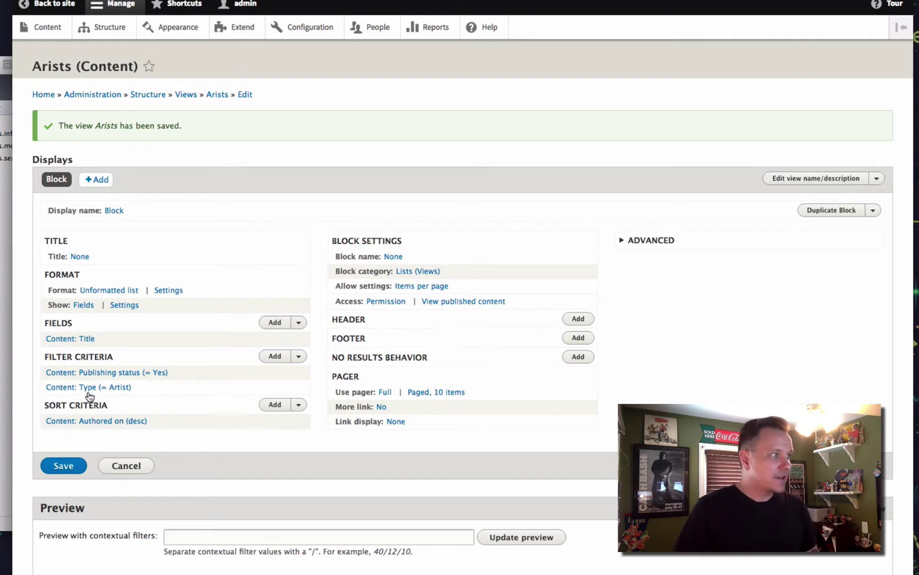
left_click(644, 242)
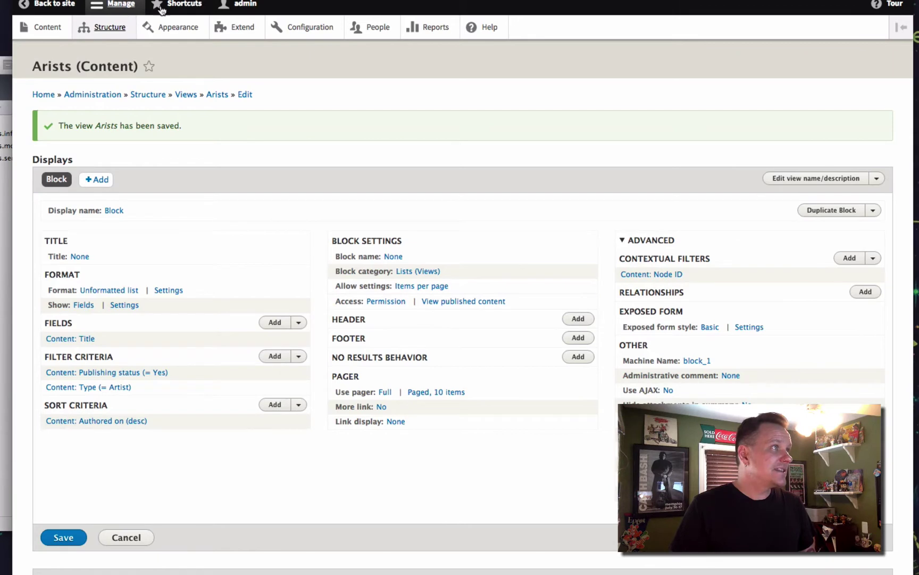
Step: Place the Arists view block in the Sidebar first region, restricted to the Artist content type, and save it
left_click(109, 27)
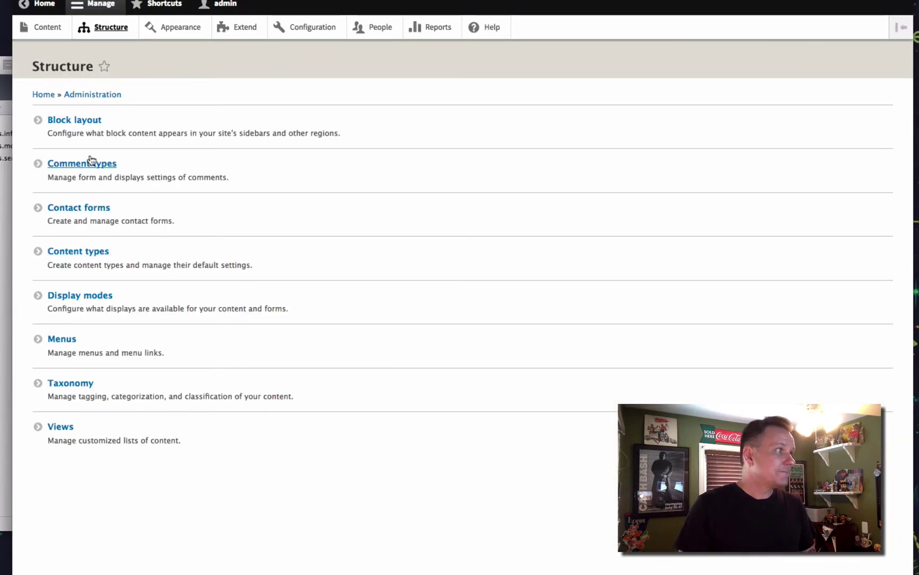
left_click(86, 136)
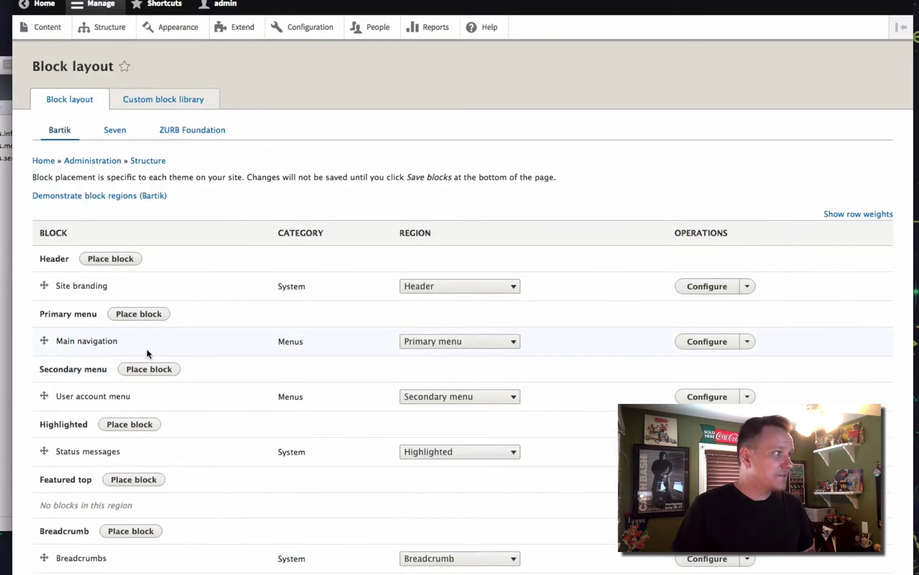
scroll(149, 354, "down", 3)
scroll(147, 351, "down", 3)
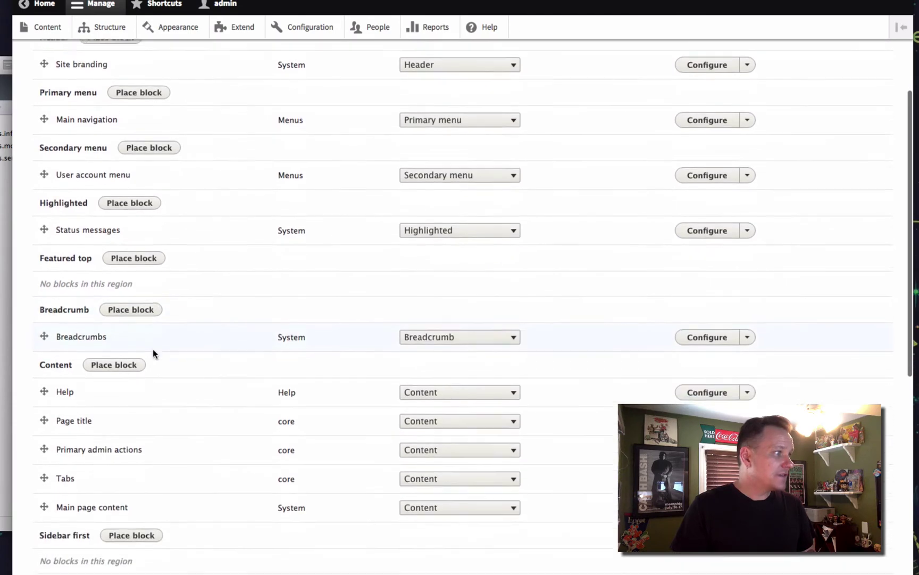
left_click(140, 512)
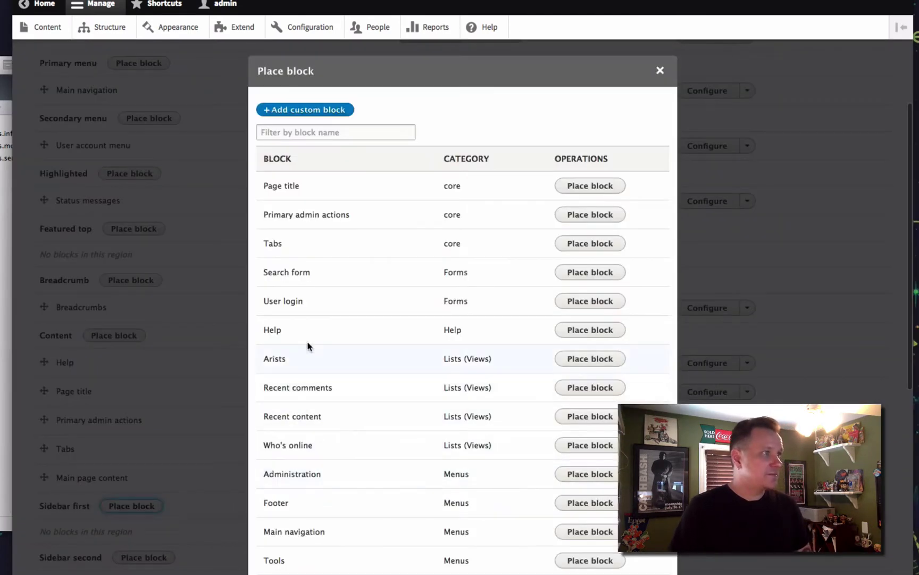
scroll(312, 257, "down", 1)
scroll(312, 255, "down", 5)
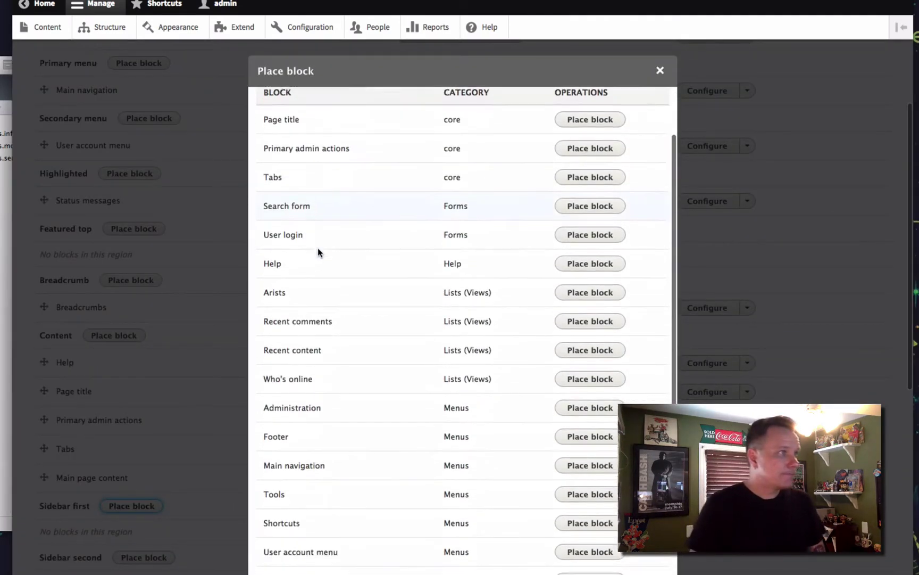
scroll(328, 258, "down", 1)
scroll(340, 268, "up", 4)
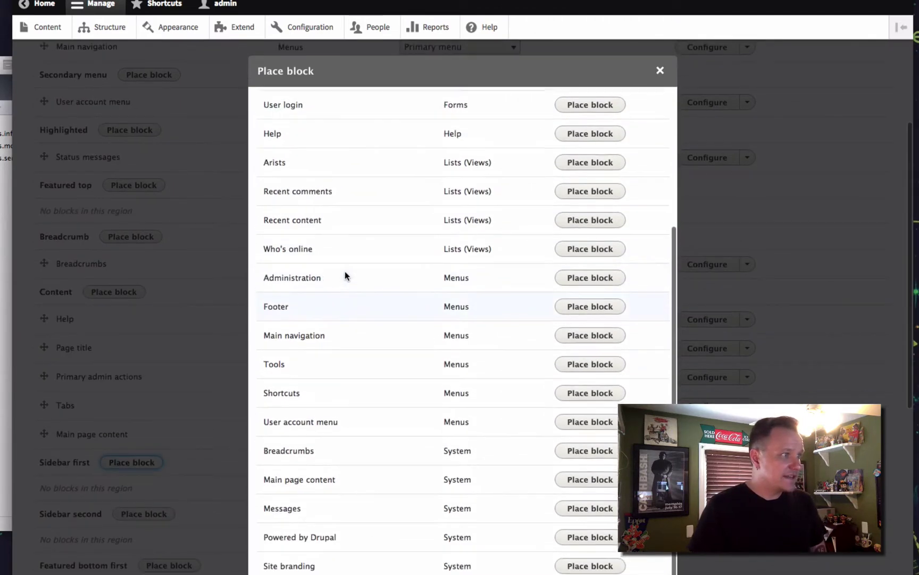
scroll(349, 269, "up", 3)
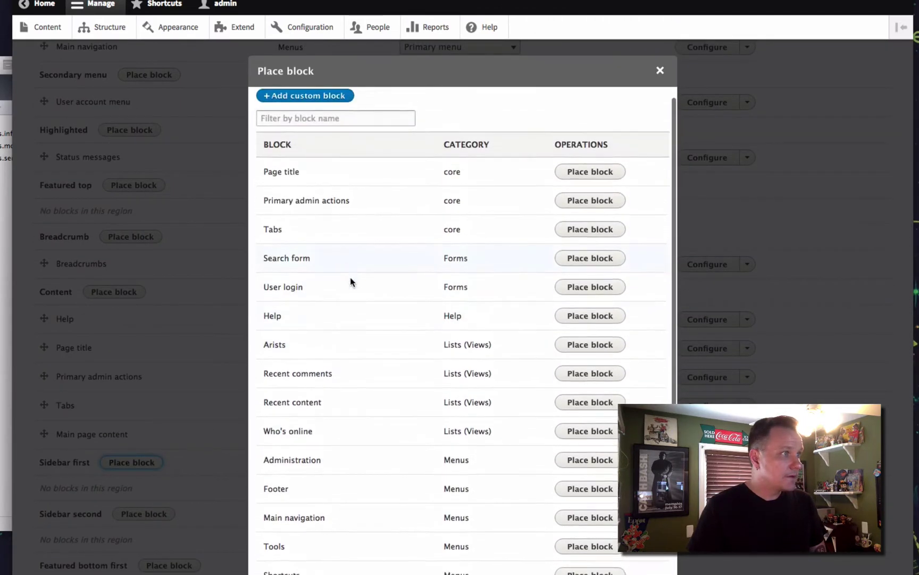
left_click(589, 345)
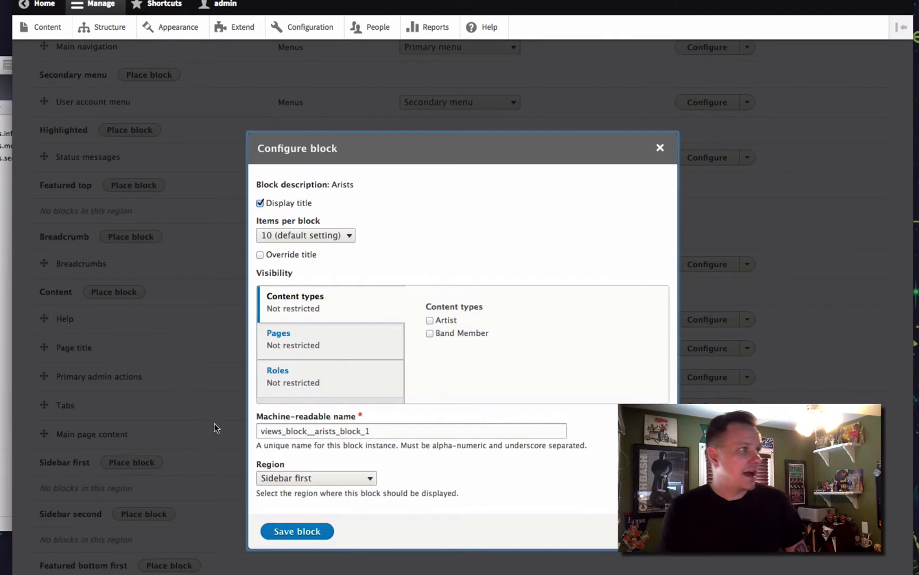
left_click(429, 321)
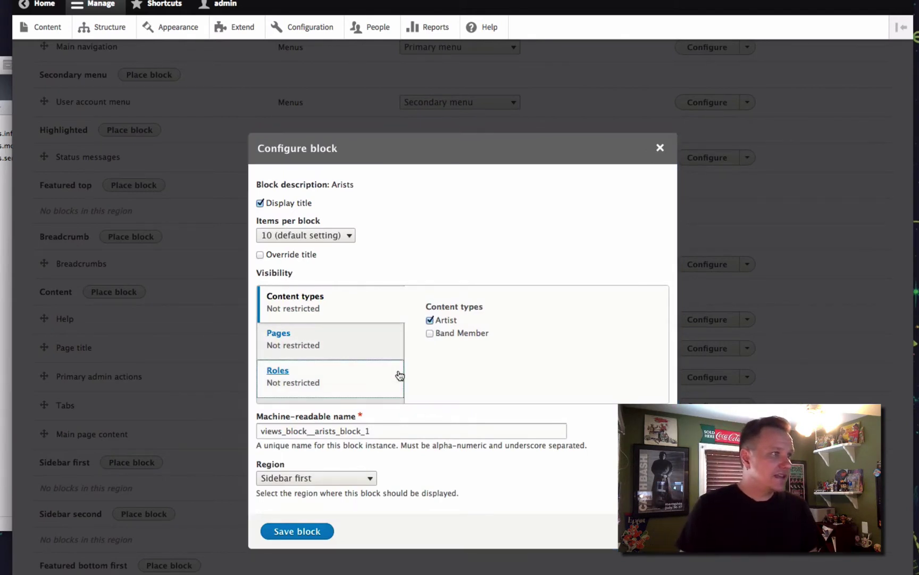
left_click(304, 531)
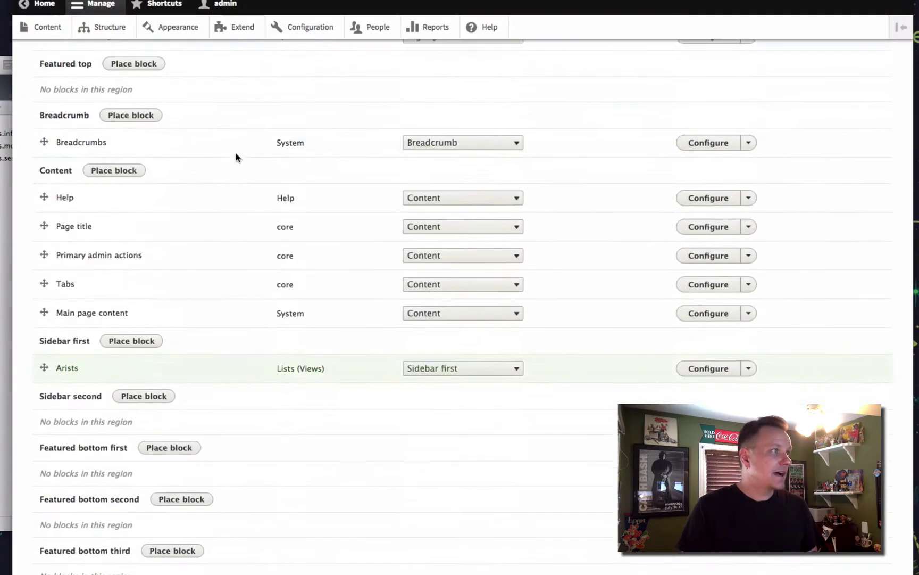
Step: Open the Led Zeppelin page and compare the Arists sidebar block's output with the page's artist
key("Home")
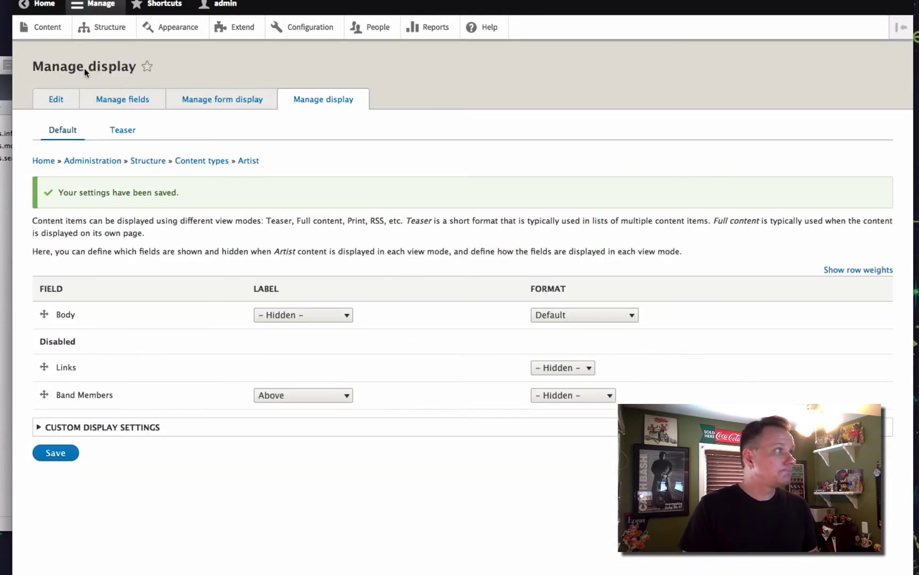
left_click(46, 27)
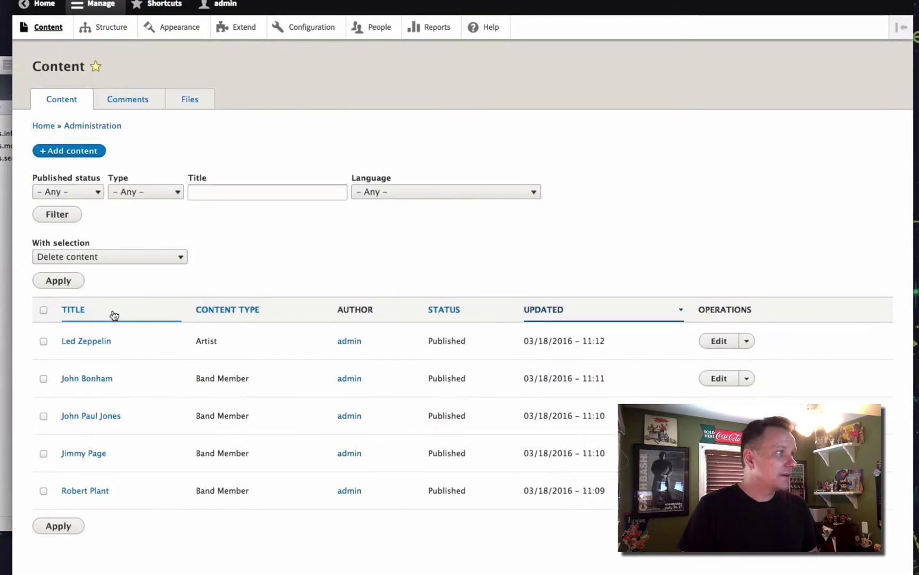
left_click(84, 342)
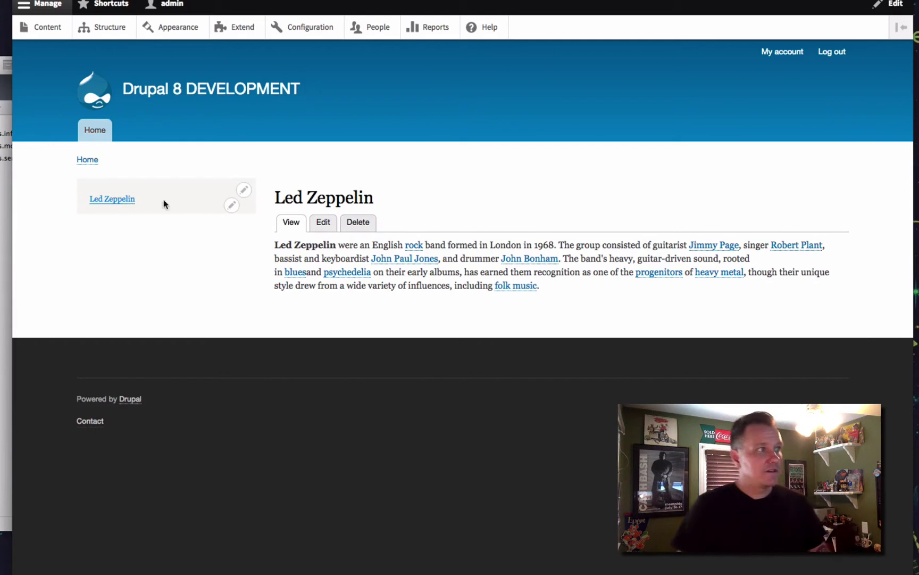
left_click_drag(388, 200, 275, 197)
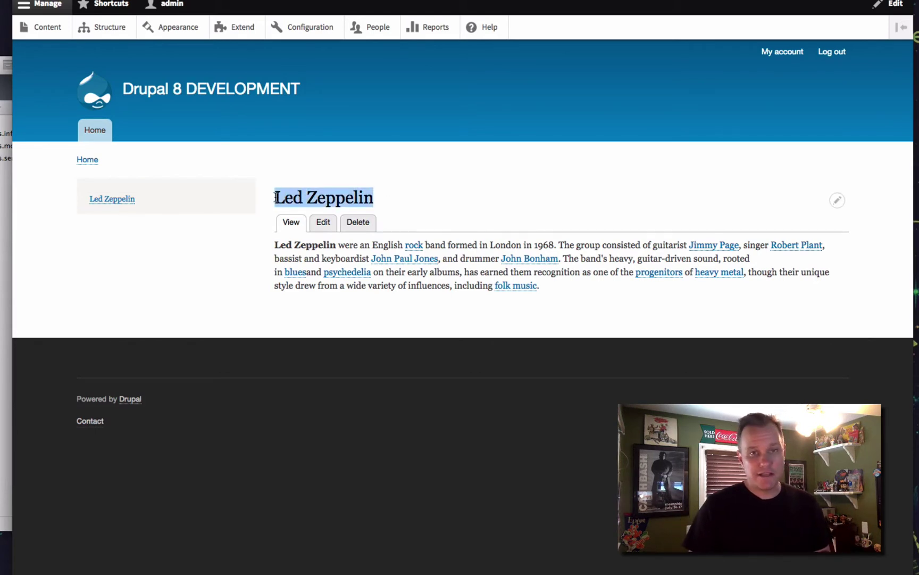
left_click(173, 199)
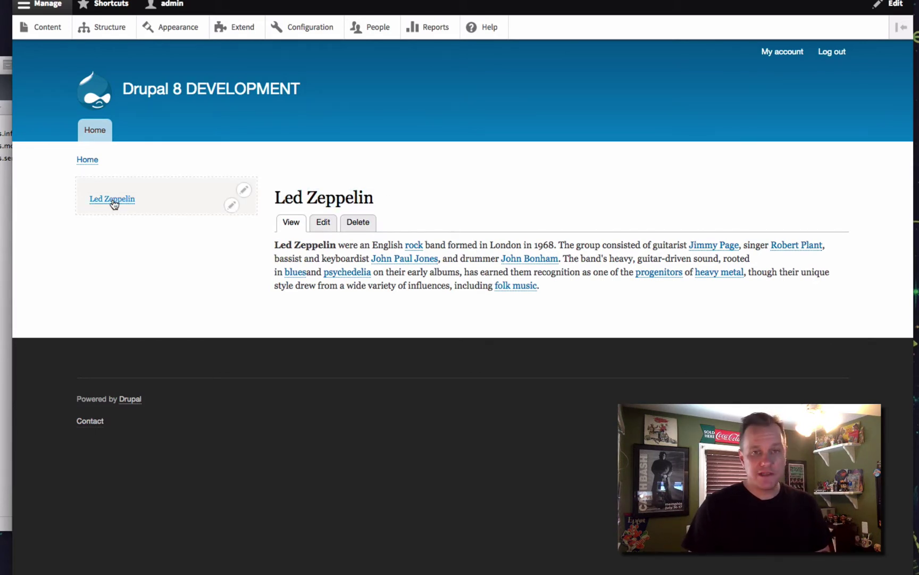
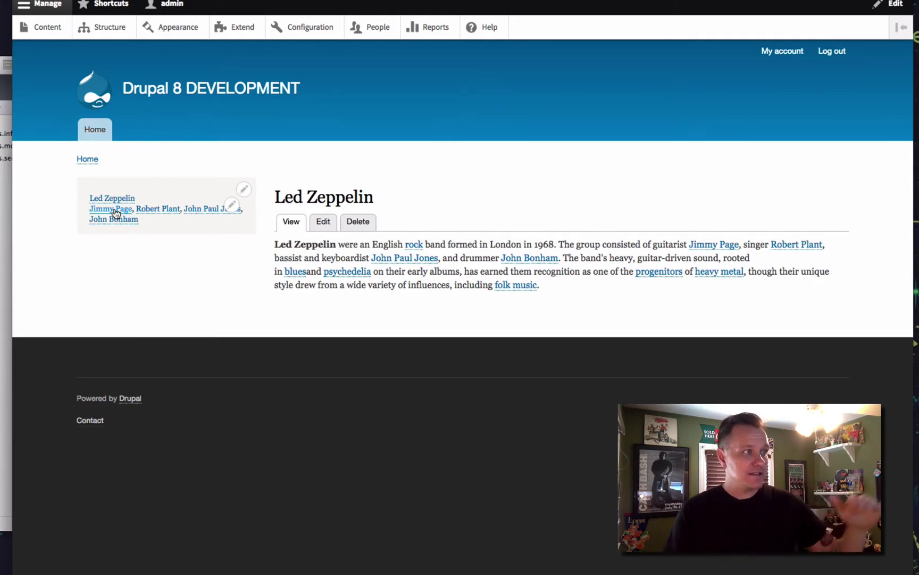
left_click_drag(283, 194, 374, 195)
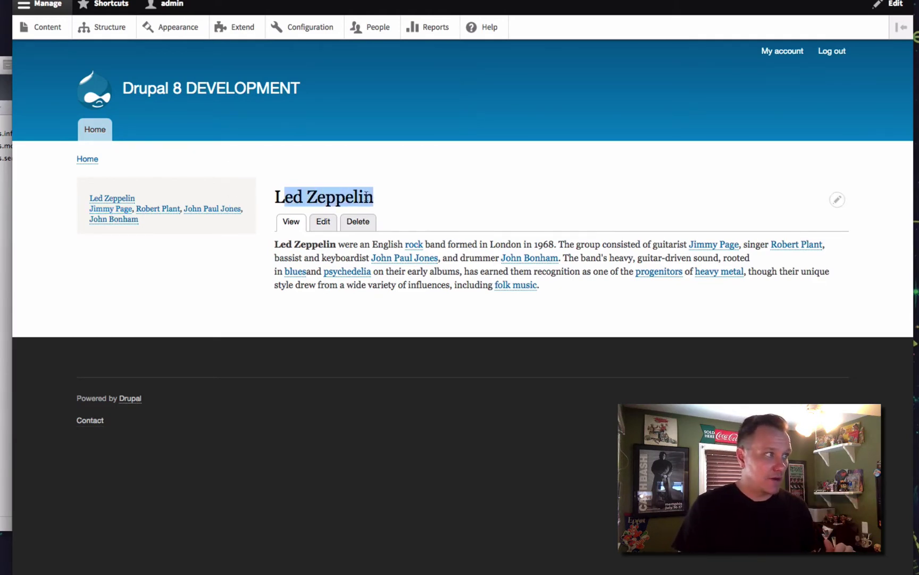
left_click(373, 197)
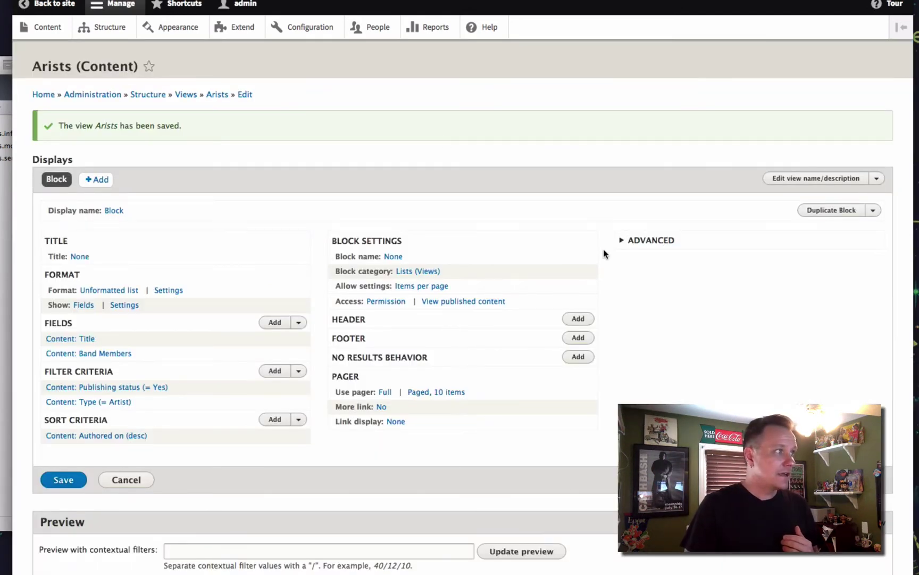
Step: Add the "Content referenced from field_band_members" relationship to all displays of the view
left_click(639, 240)
left_click(865, 292)
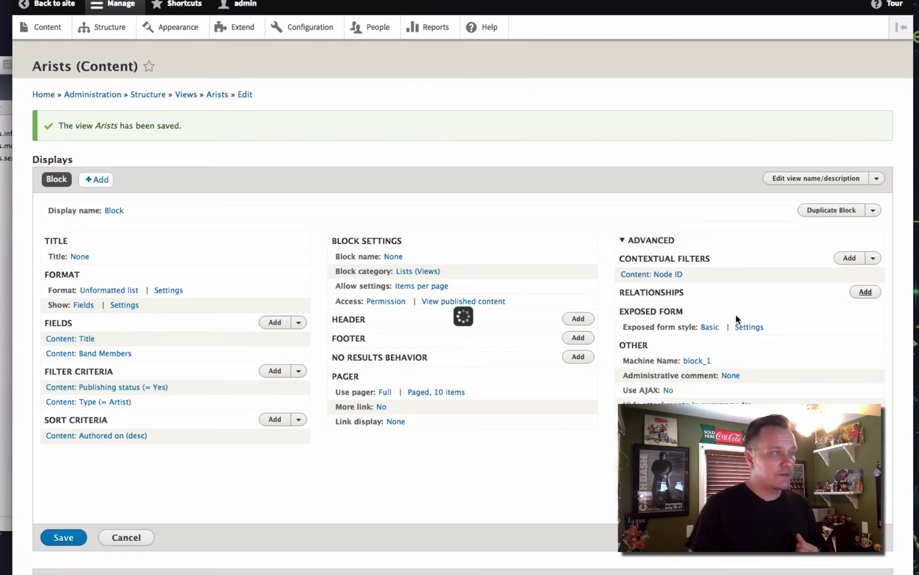
left_click(306, 144)
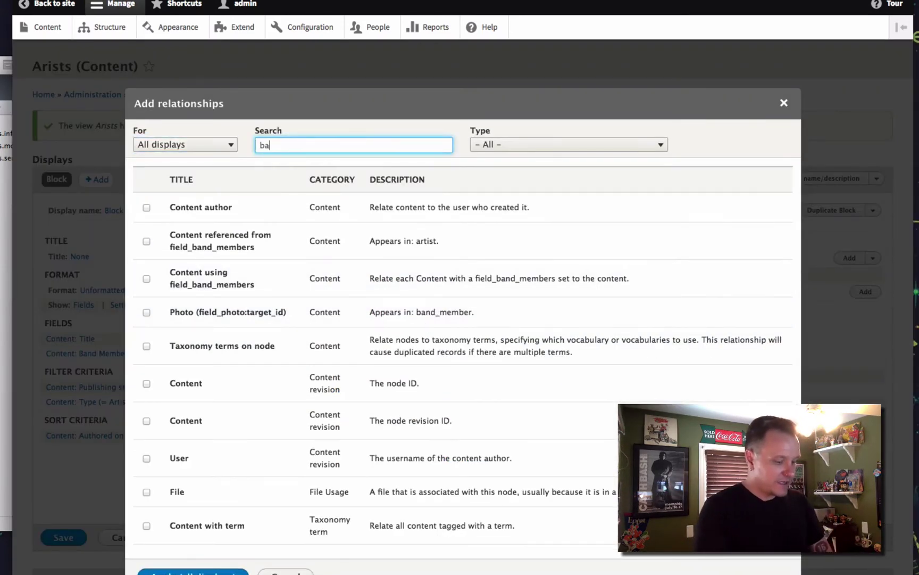
type("ba")
key("BackSpace")
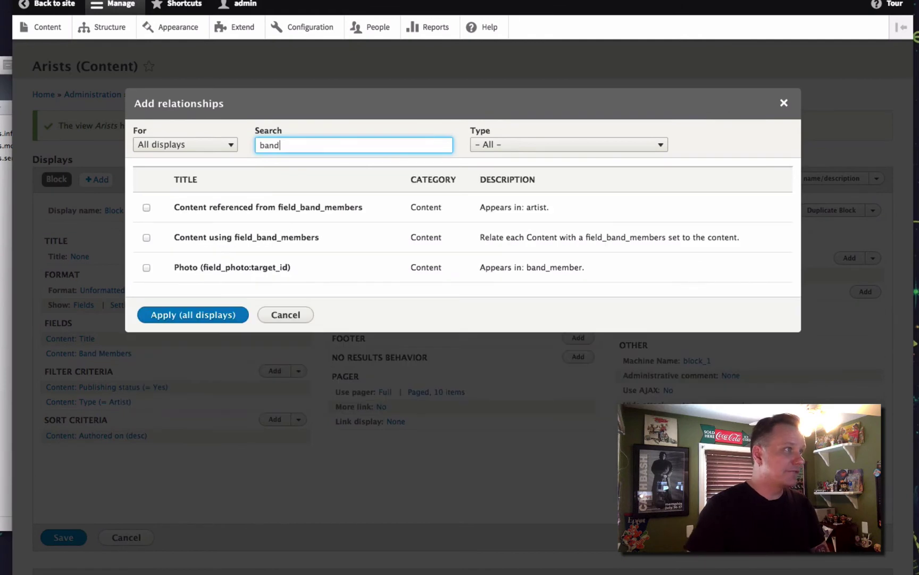
left_click(146, 208)
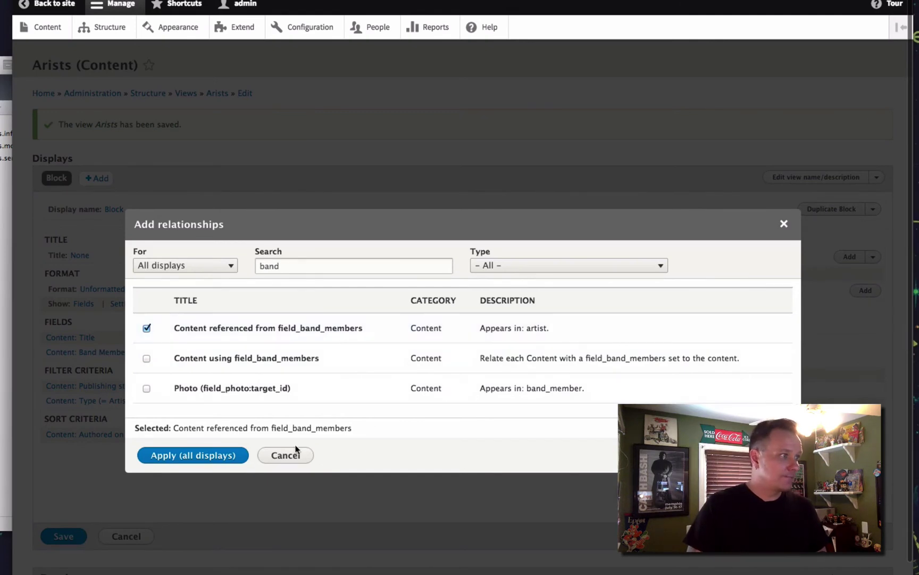
left_click(200, 457)
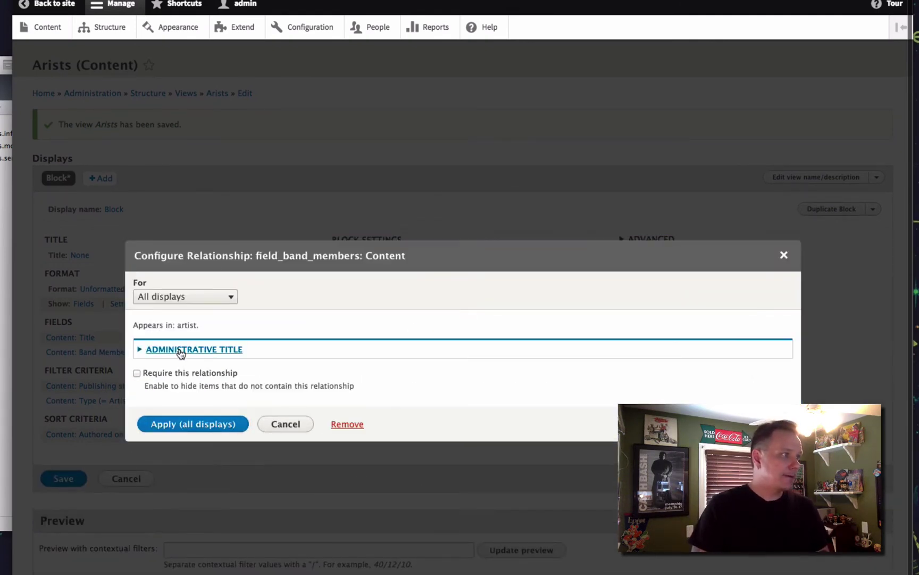
Step: Give the field_band_members relationship the administrative title "band members" and apply it to all displays
left_click(181, 349)
left_click_drag(150, 386, 267, 386)
type("band members")
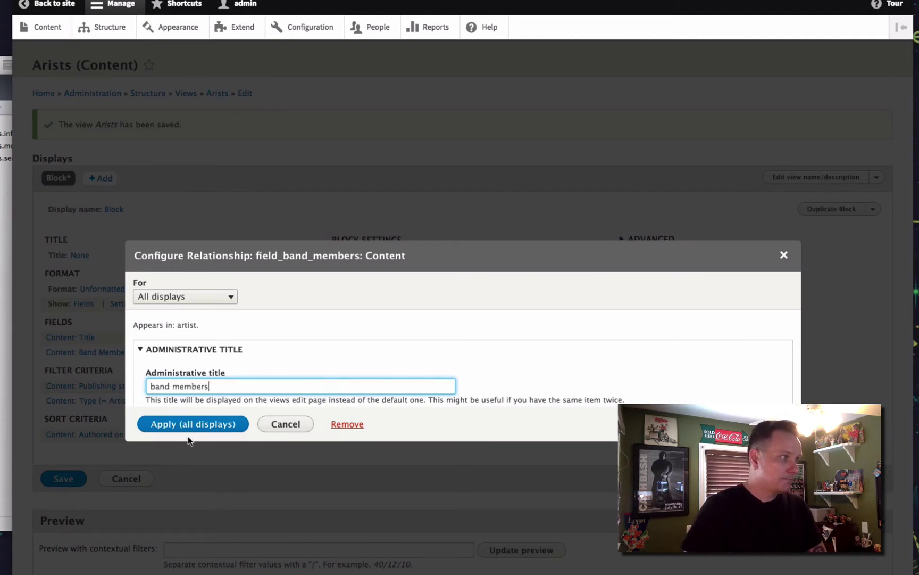
left_click(190, 430)
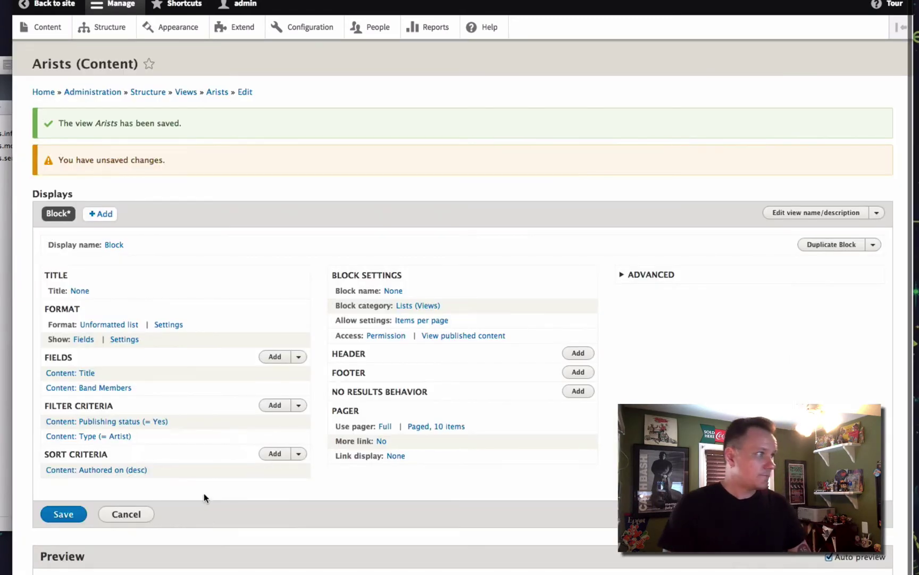
Step: Remove the Band Members field and make the Title field use the band members relationship in all displays
left_click(82, 389)
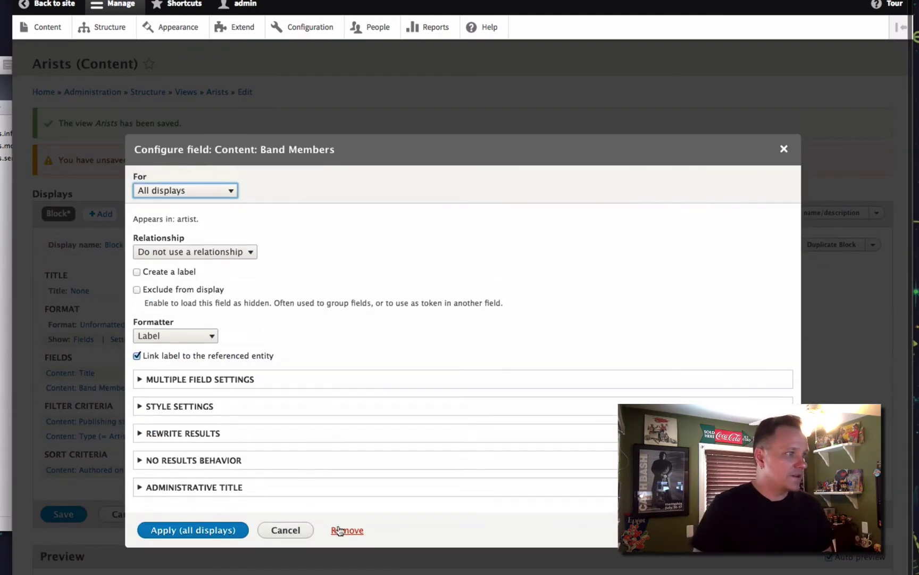
left_click(339, 529)
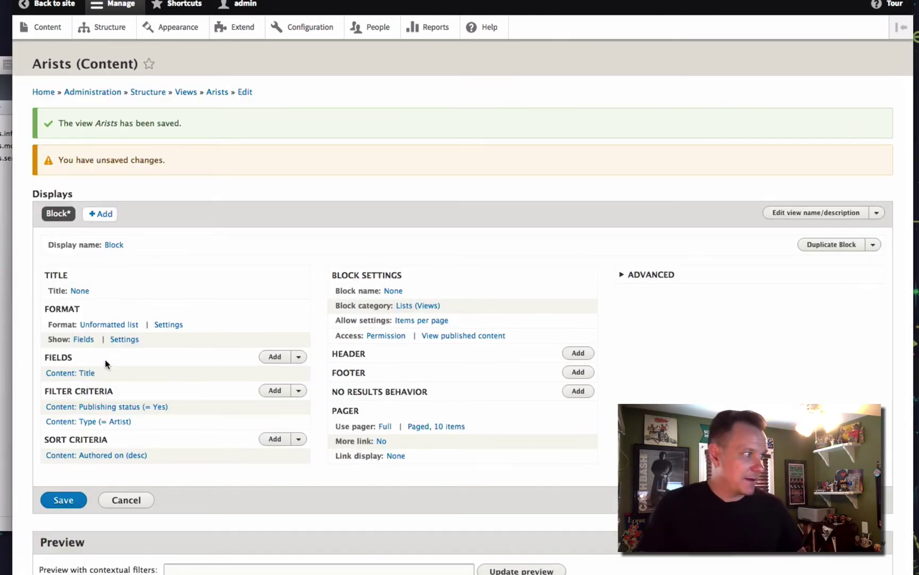
left_click(86, 373)
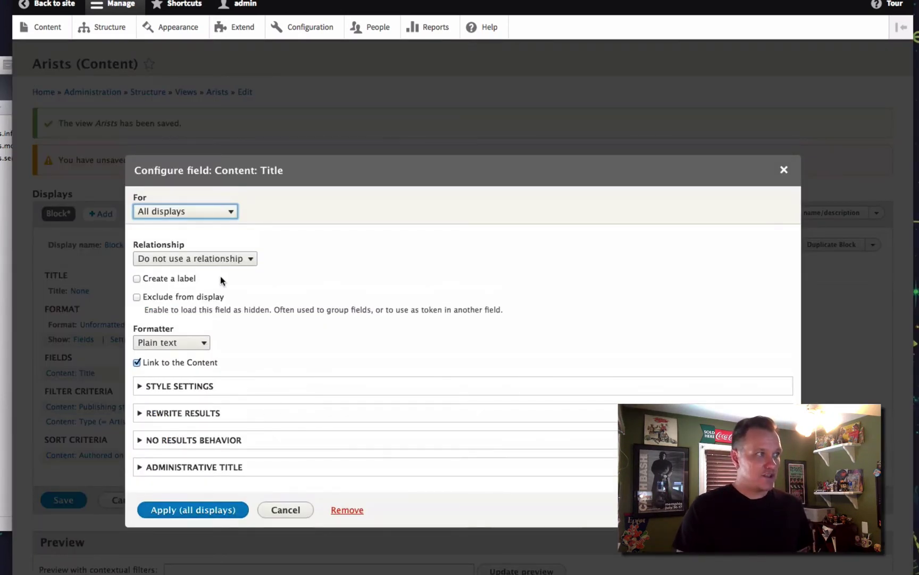
left_click(228, 259)
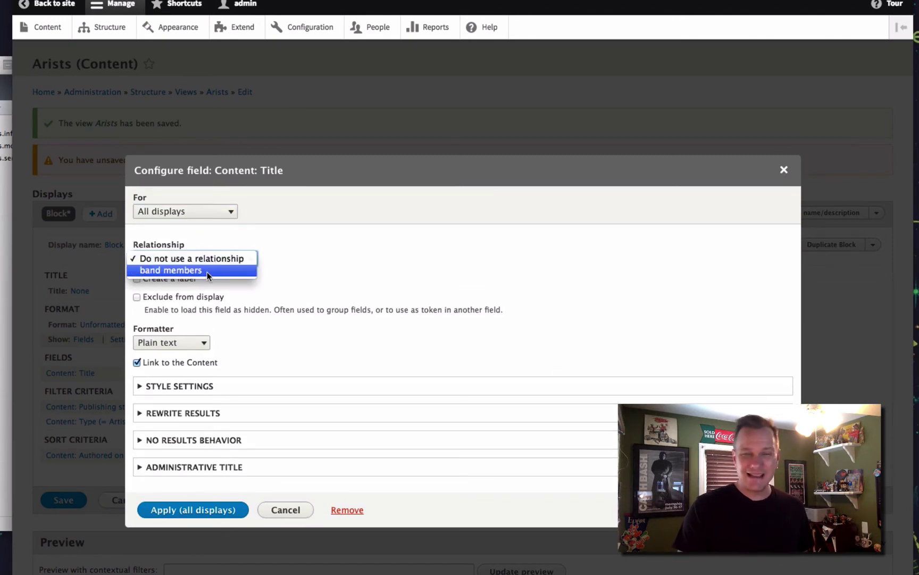
left_click(207, 272)
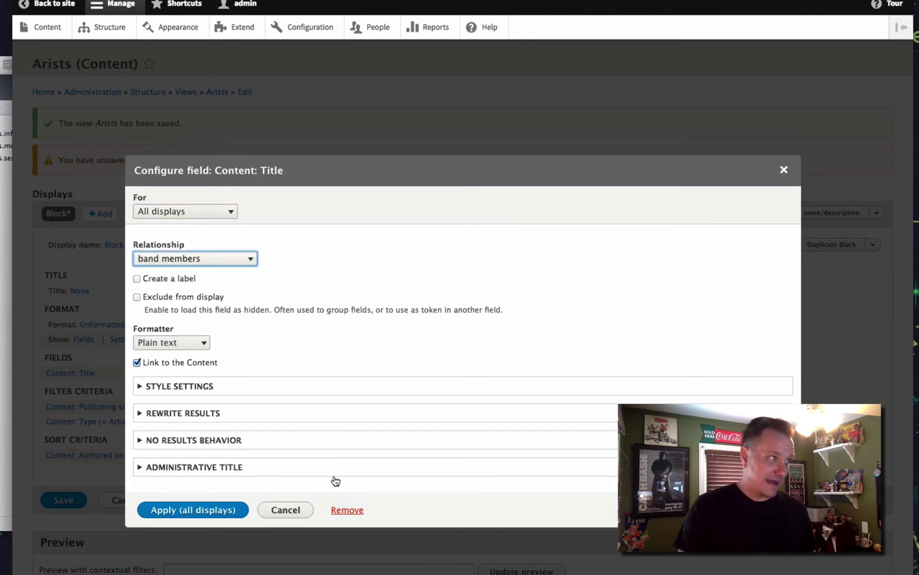
left_click(226, 507)
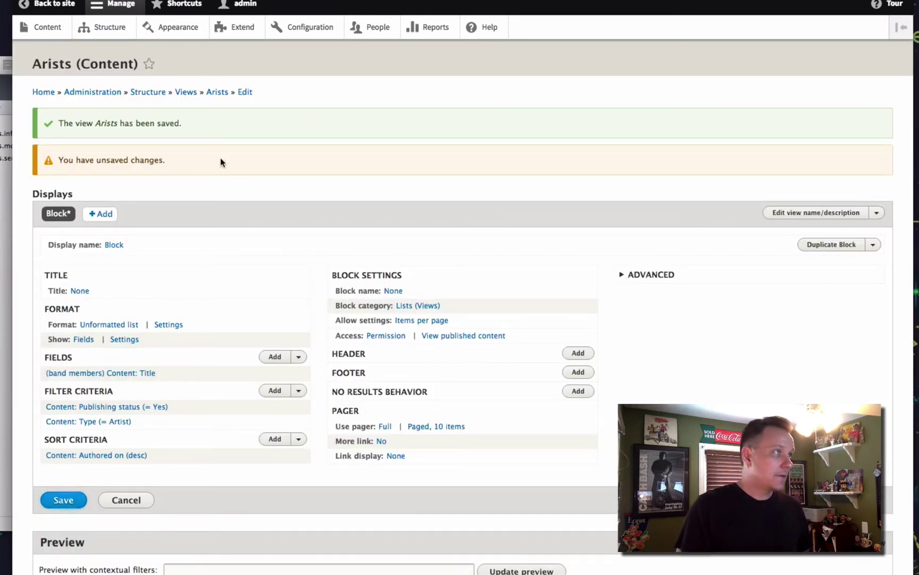
Step: Save the view and reload the Led Zeppelin page to check the sidebar block
key("ctrl+Tab")
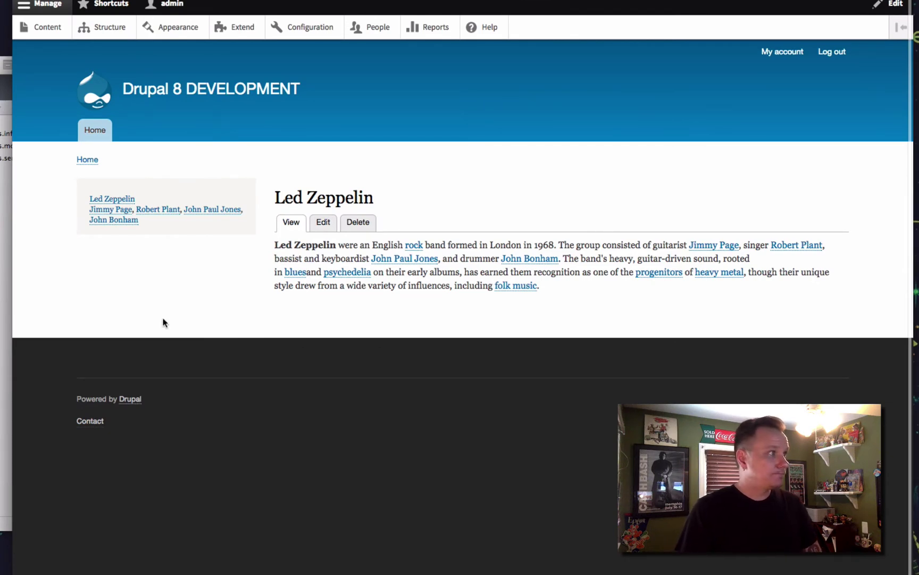
key("super+r")
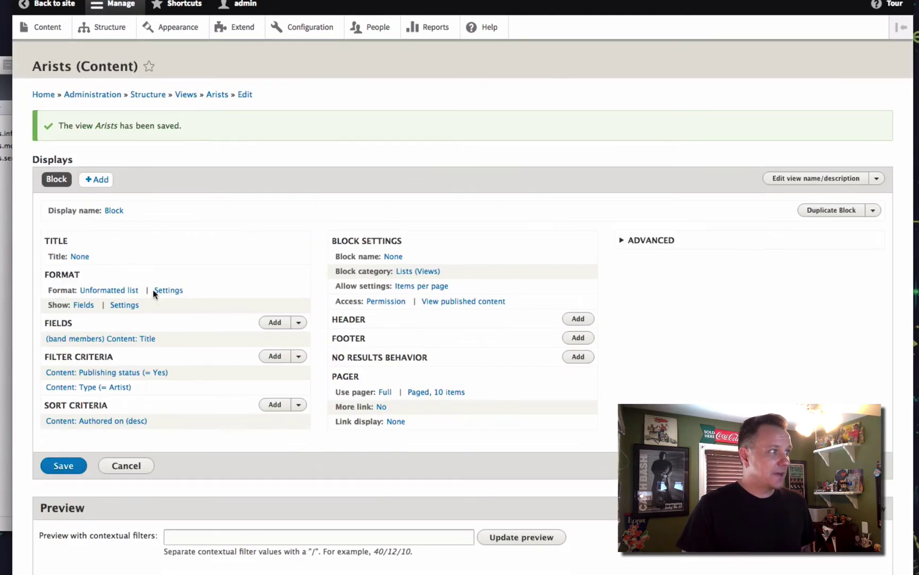
Step: Add the Instrument and Photo content fields to all displays of the Arists view
left_click(274, 322)
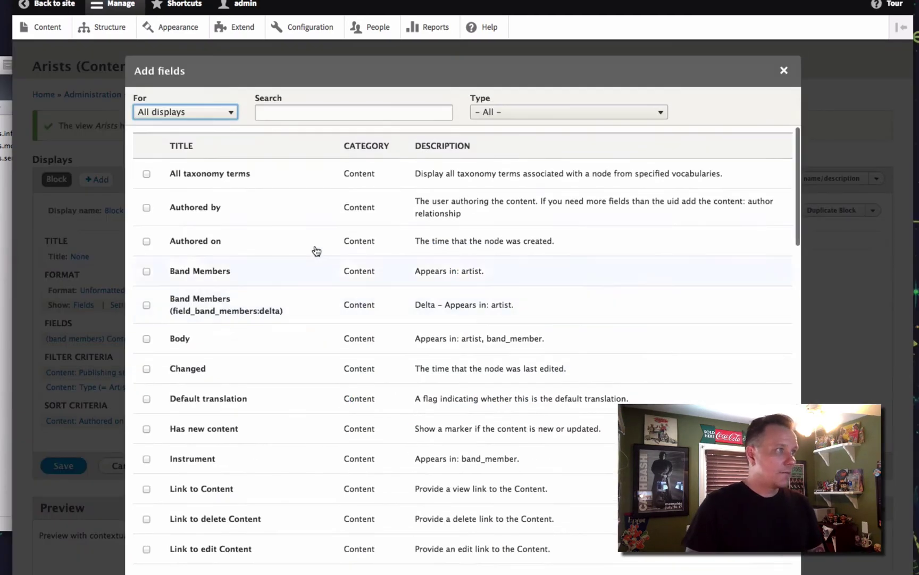
type("instru")
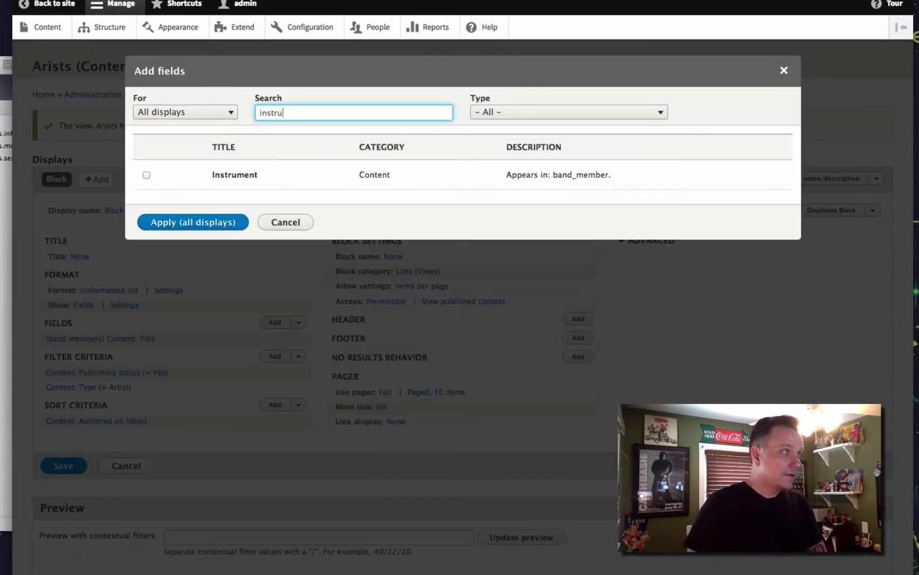
left_click(148, 176)
double_click(303, 113)
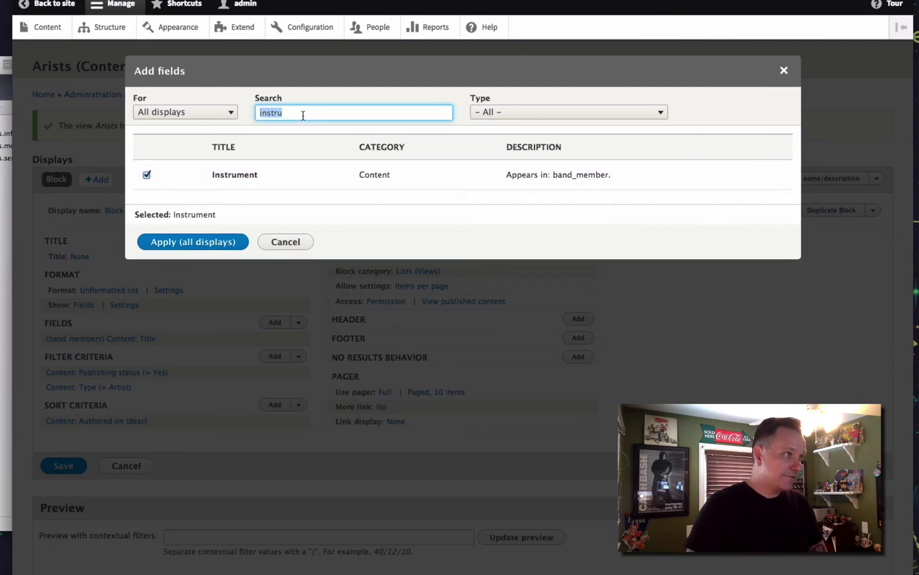
type("photo")
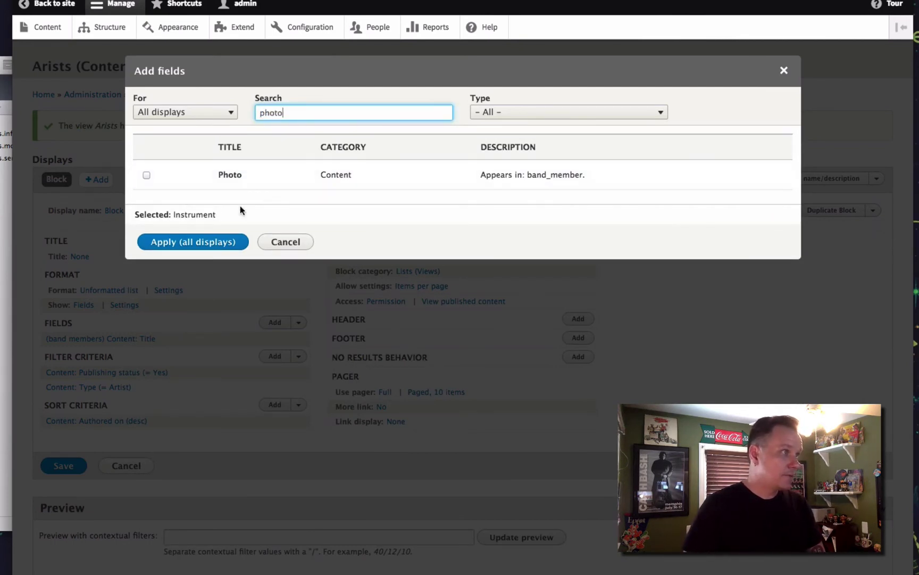
left_click(148, 176)
left_click(193, 242)
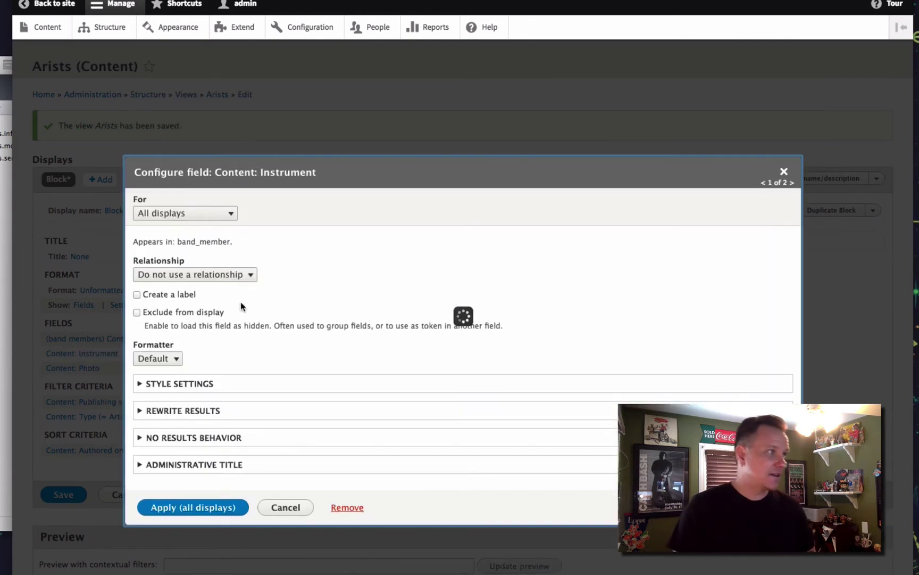
Step: Make the Instrument field use the band members relationship in all displays
left_click(187, 273)
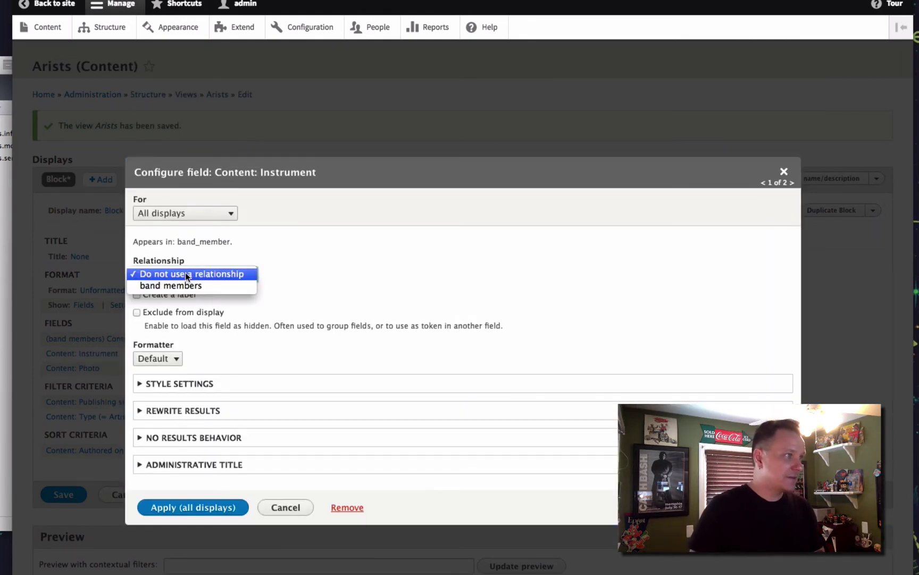
left_click(185, 286)
left_click(208, 510)
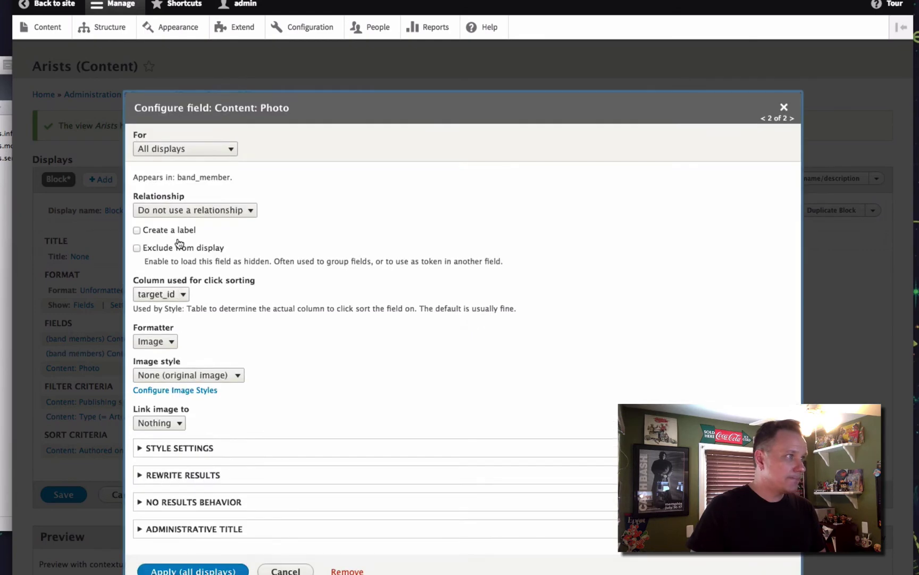
Step: Make the Photo field use the band members relationship and the Thumbnail (100×100) image style in all displays
left_click(180, 216)
left_click(180, 220)
left_click(184, 375)
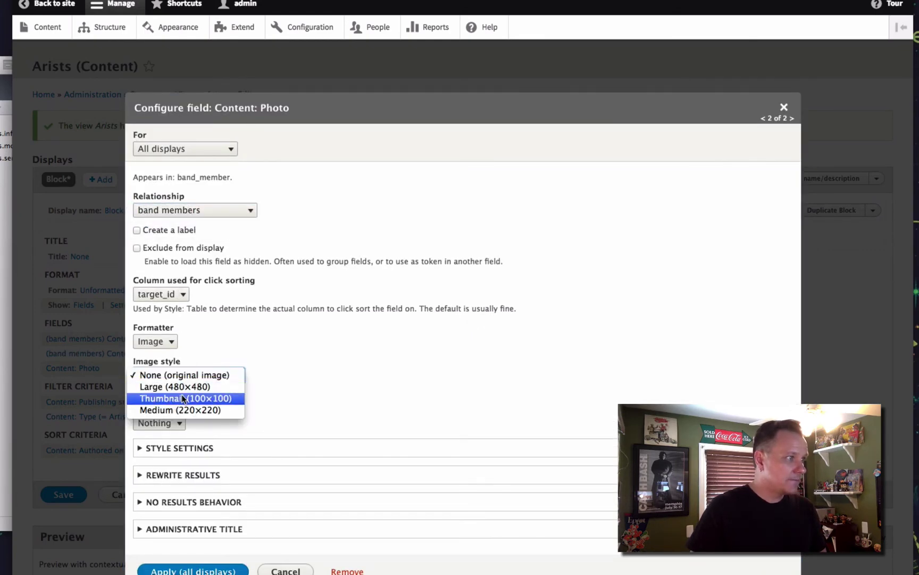
key("Escape")
left_click(192, 571)
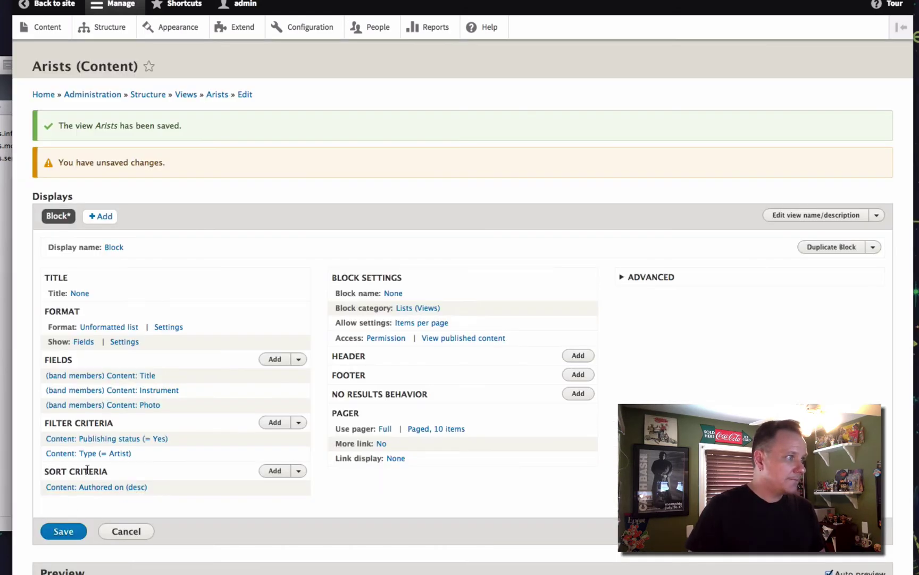
Step: Rearrange the view's fields so that Photo comes before Title and Instrument, applied to all displays
left_click(298, 359)
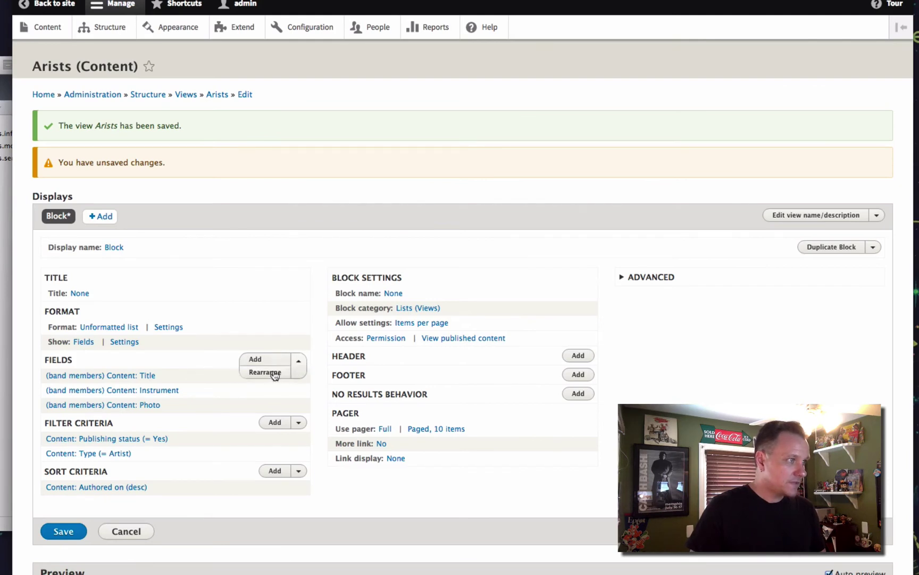
left_click(273, 377)
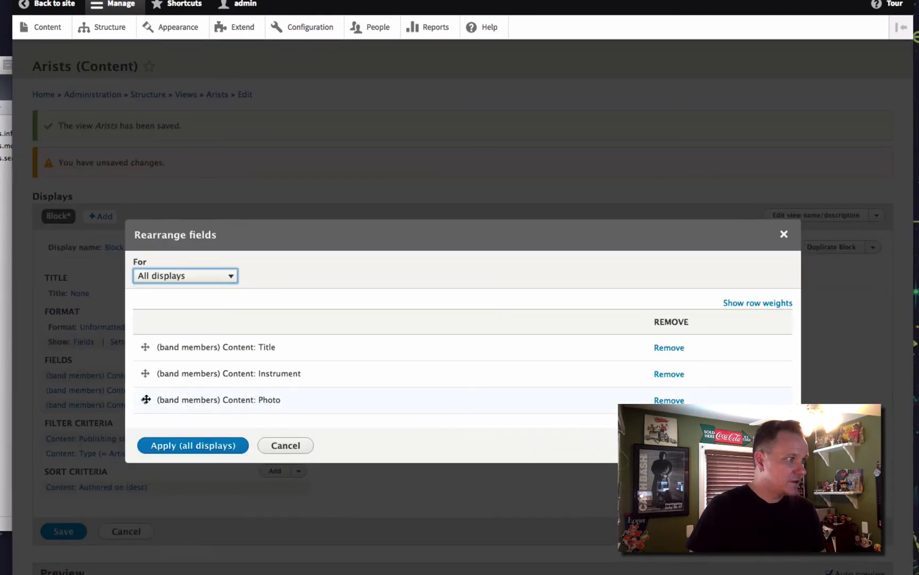
left_click_drag(145, 399, 146, 357)
left_click(205, 445)
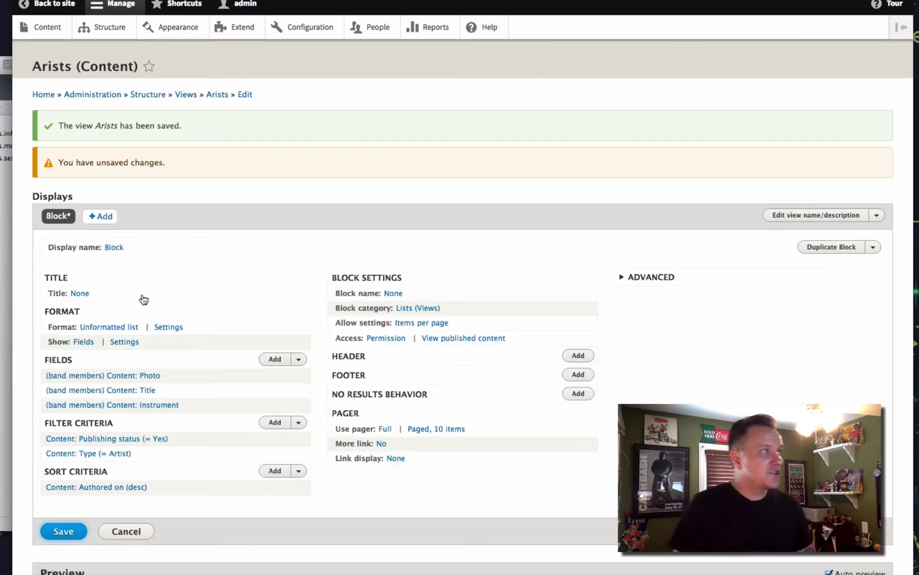
Step: Save the view and reload the Led Zeppelin page to check the photos, names and instruments in the sidebar
key("super+r")
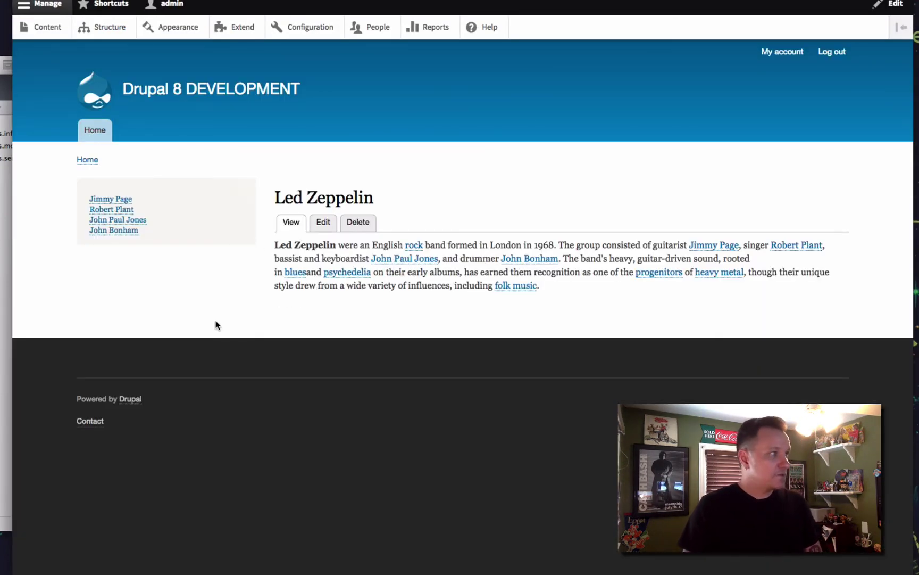
key("super+r")
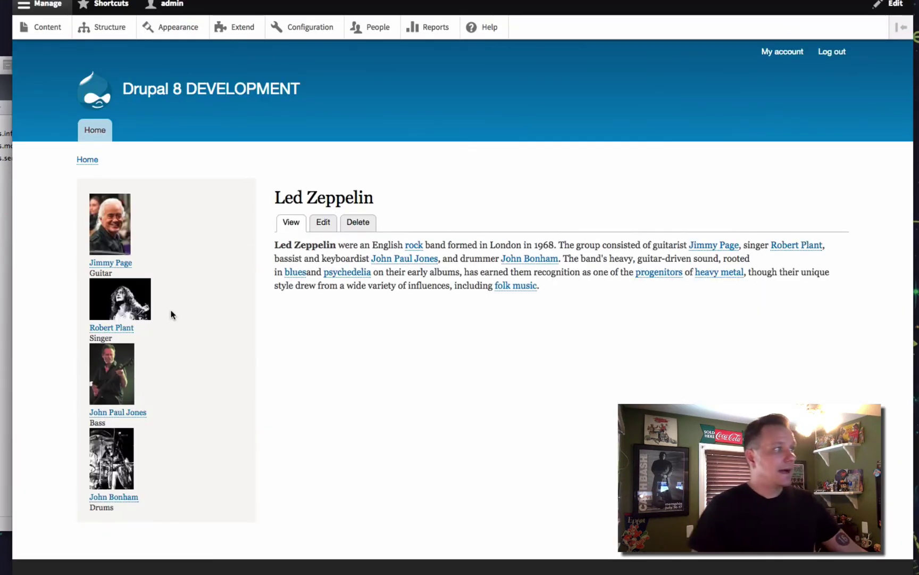
mouse_move(174, 288)
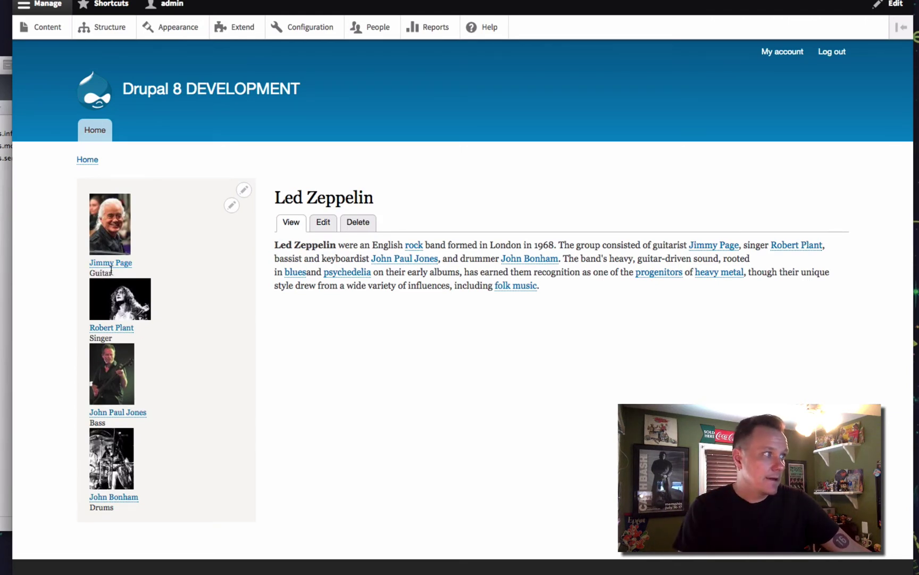
Step: Return to the Arists view and remove its Authored on sort criterion
key("super+Left")
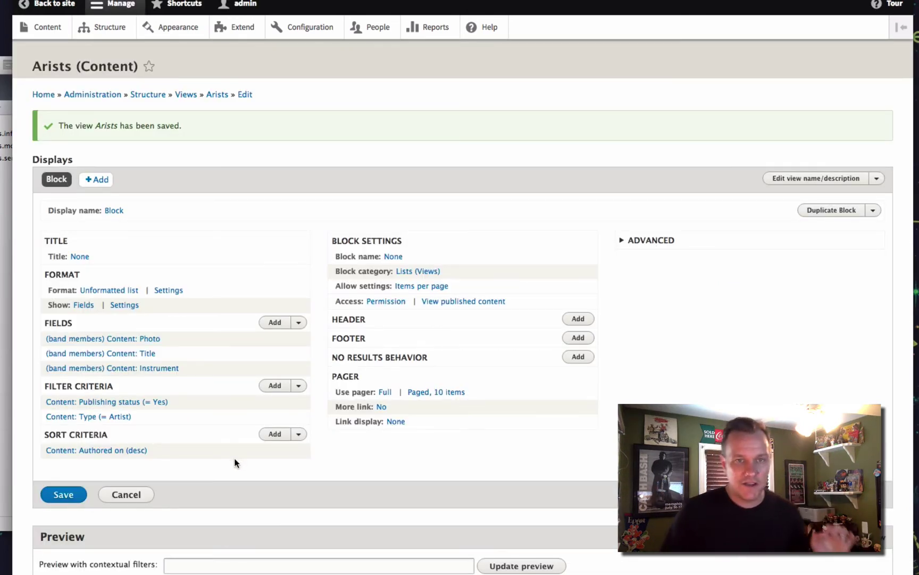
left_click(113, 455)
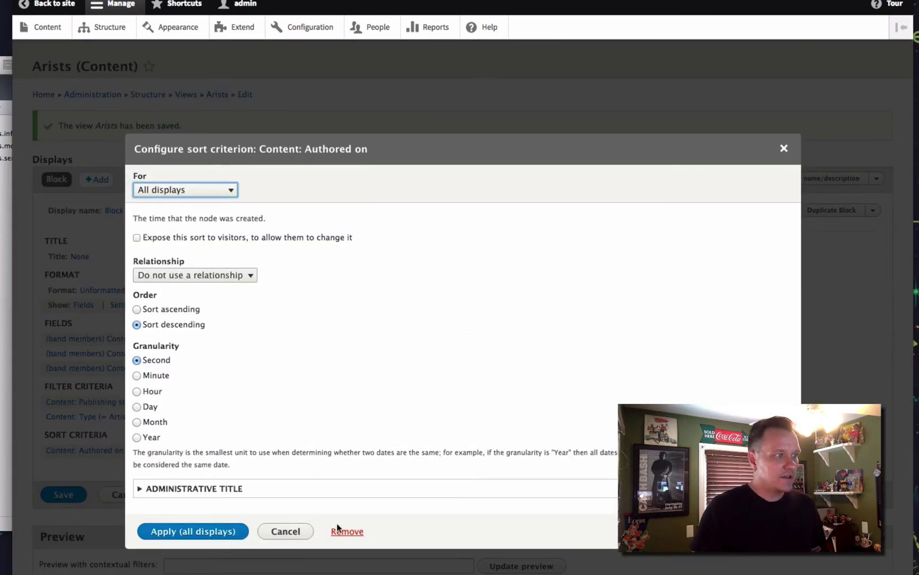
left_click(341, 529)
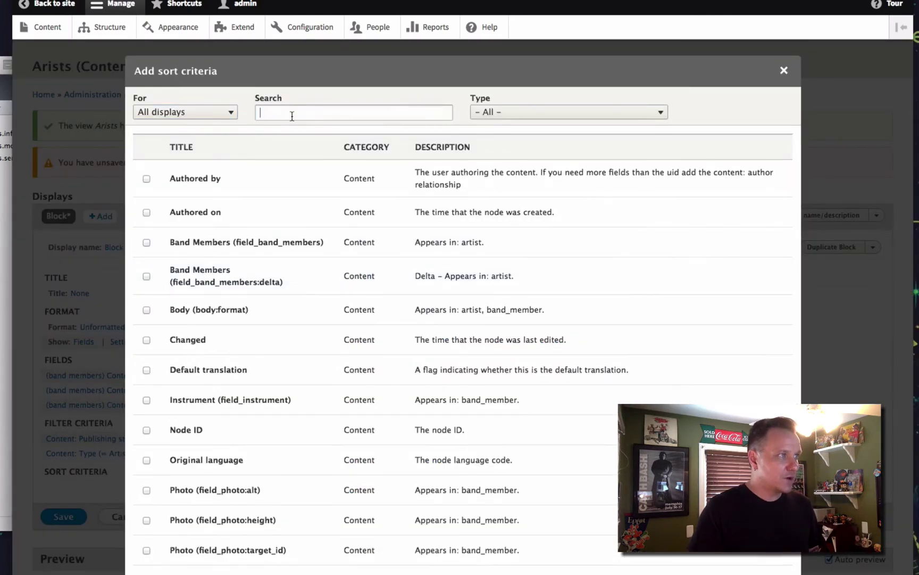
Step: Add Band Members (field_band_members:delta) as a sort criterion for all displays
left_click(292, 114)
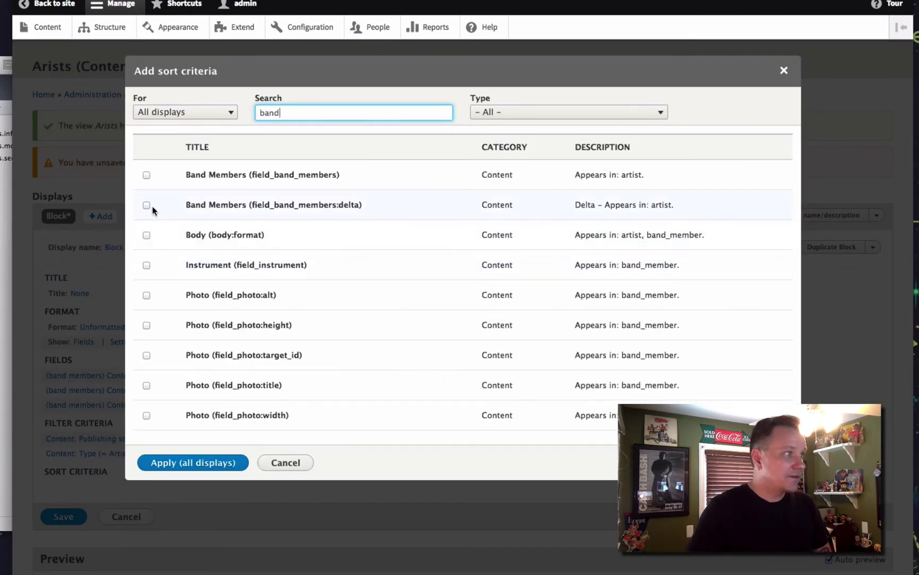
left_click(147, 205)
left_click(209, 482)
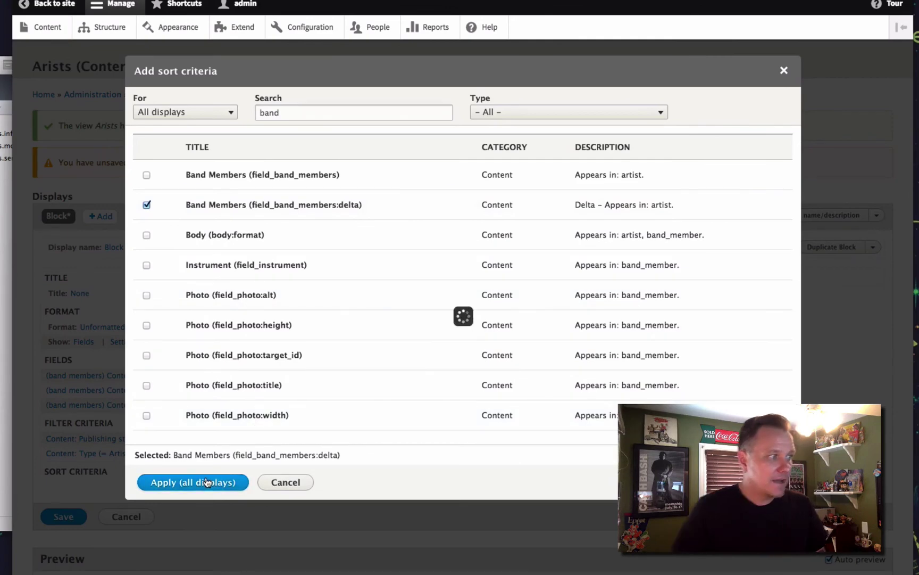
Step: Apply the ascending Band Members:delta sort, save the view, and check the member order on the Led Zeppelin page
left_click(193, 461)
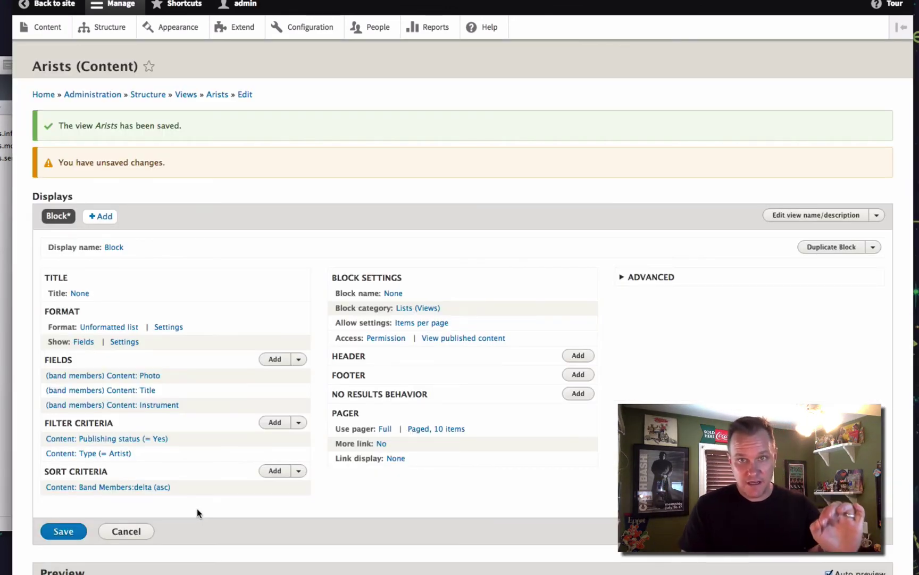
left_click(63, 531)
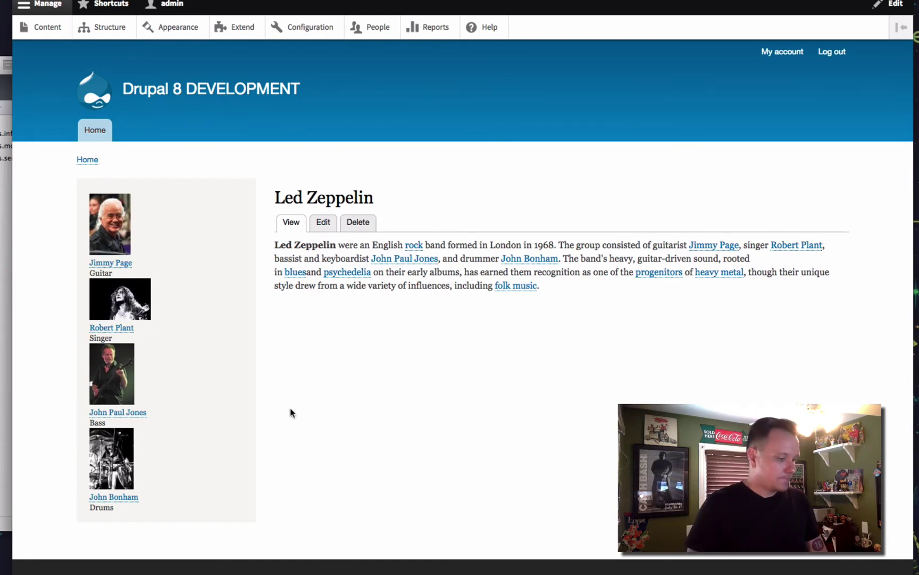
scroll(290, 414, "down", 2)
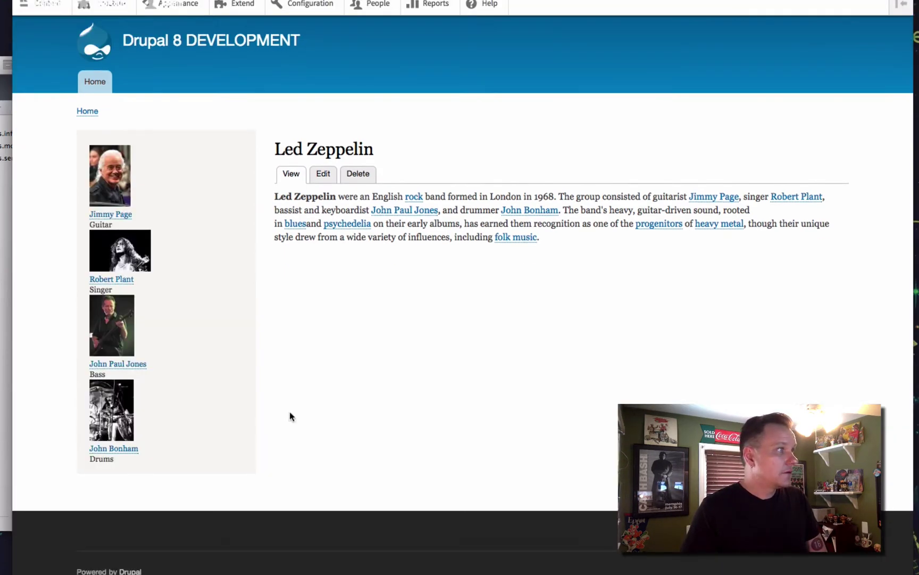
scroll(266, 405, "up", 2)
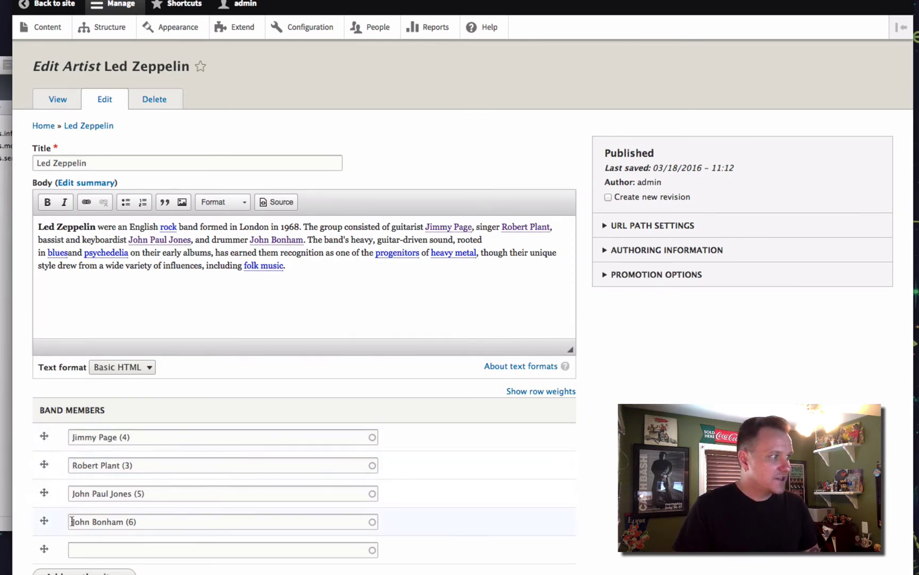
Step: Move Robert Plant above Jimmy Page in the Led Zeppelin artist's Band Members field and save the content
mouse_move(44, 465)
left_mouse_down()
mouse_move(44, 438)
mouse_move(49, 447)
left_mouse_up()
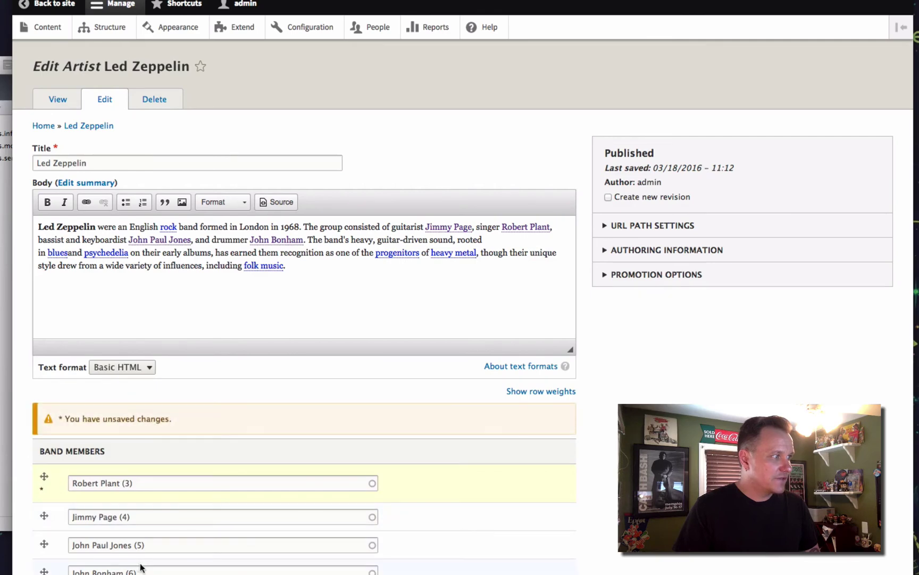
scroll(140, 566, "down", 3)
left_click(103, 572)
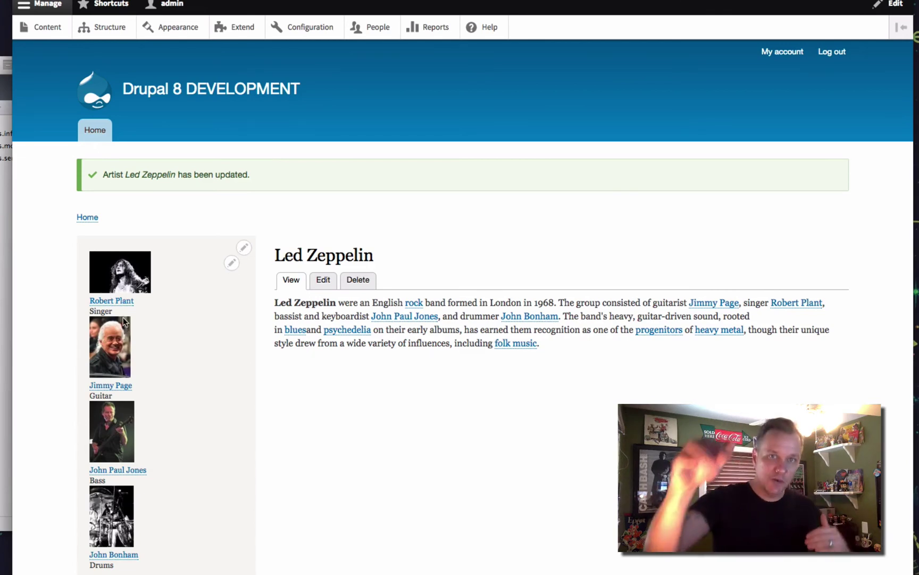
Step: Compare the band member order in the Led Zeppelin sidebar block with the Arists view's Band Members:delta sort criterion
scroll(109, 407, "down", 1)
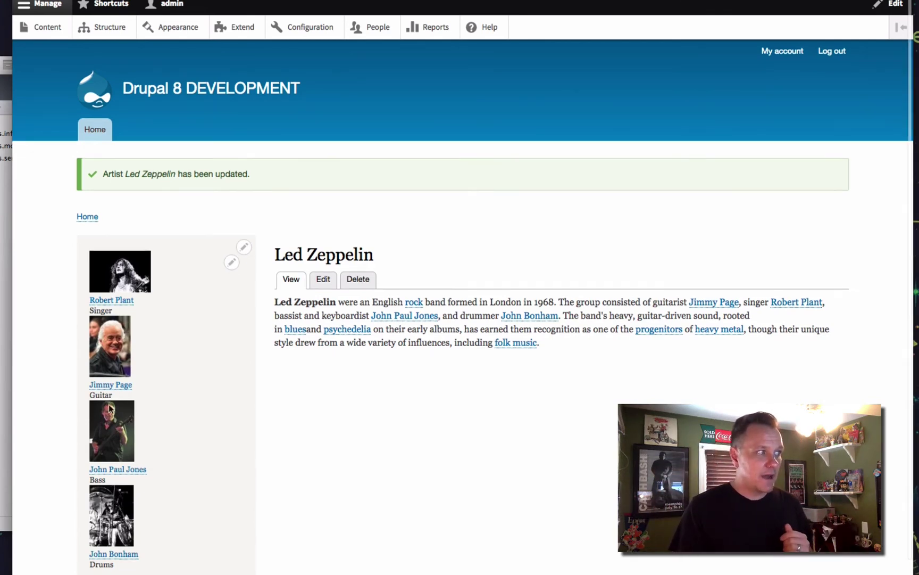
scroll(109, 408, "down", 2)
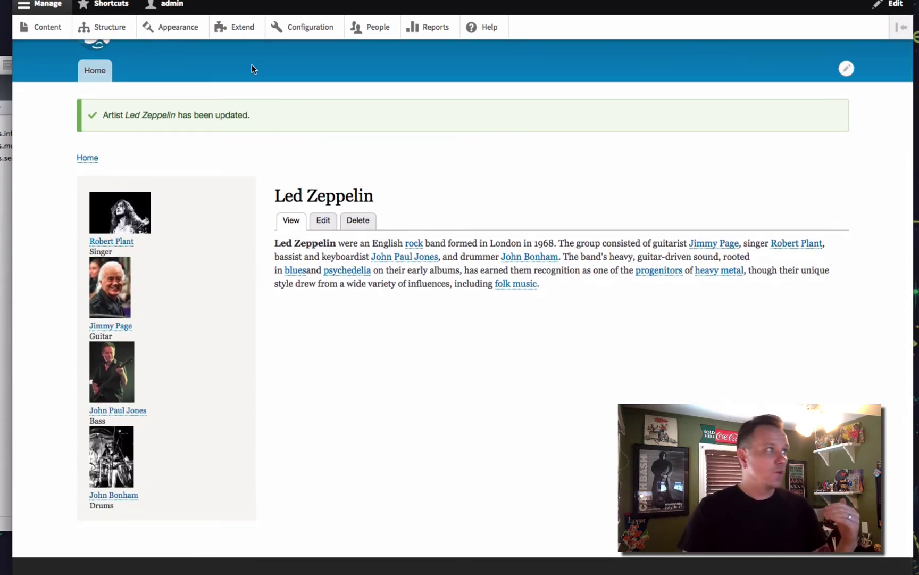
key("ctrl+Tab")
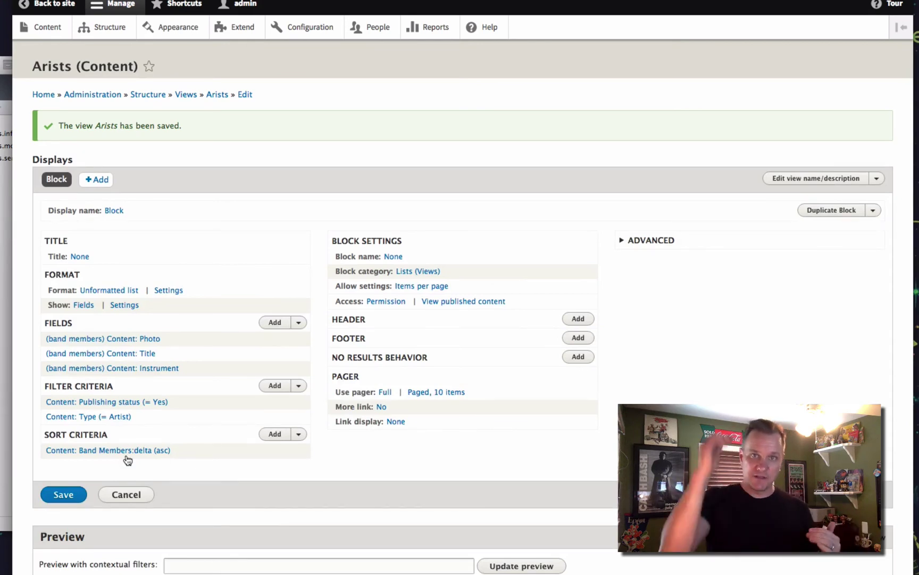
key("ctrl+shift+Tab")
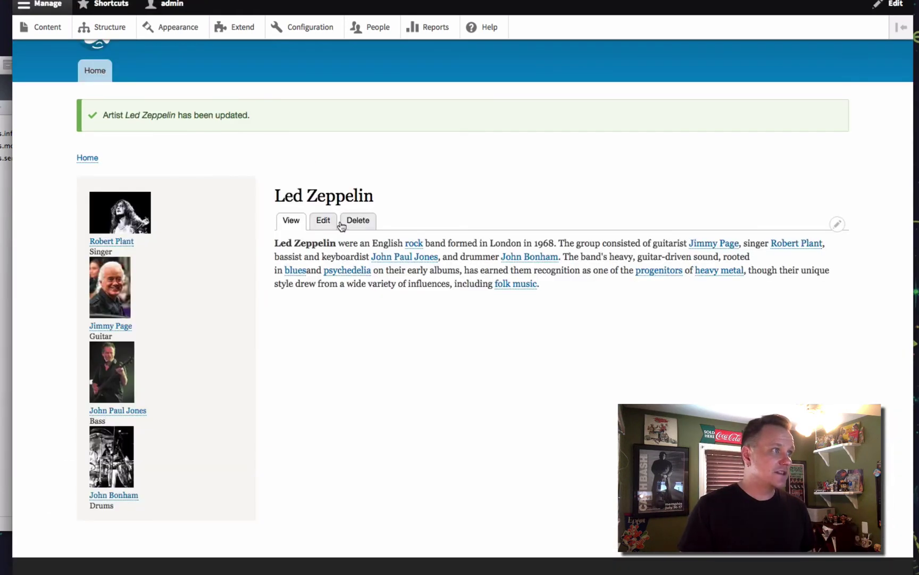
Step: Edit Led Zeppelin again and reorder its Band Members to John Paul Jones, Jimmy Page, Robert Plant, John Bonham
left_click(320, 218)
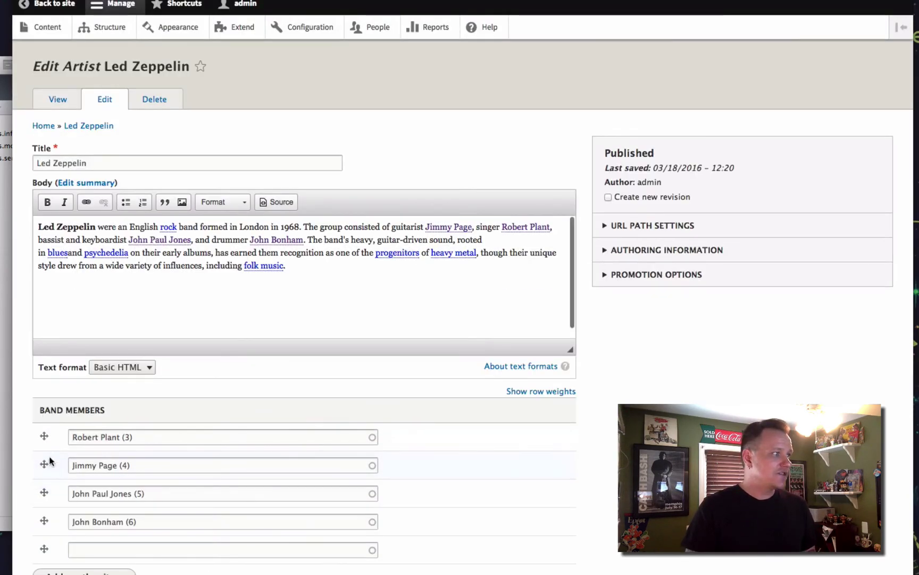
left_click_drag(44, 464, 44, 434)
left_click_drag(44, 552, 43, 465)
scroll(86, 566, "down", 2)
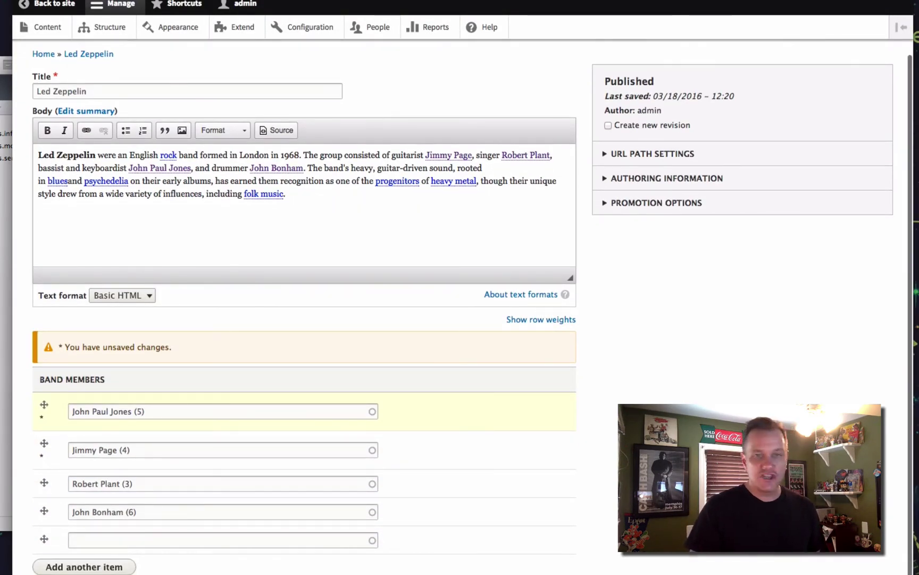